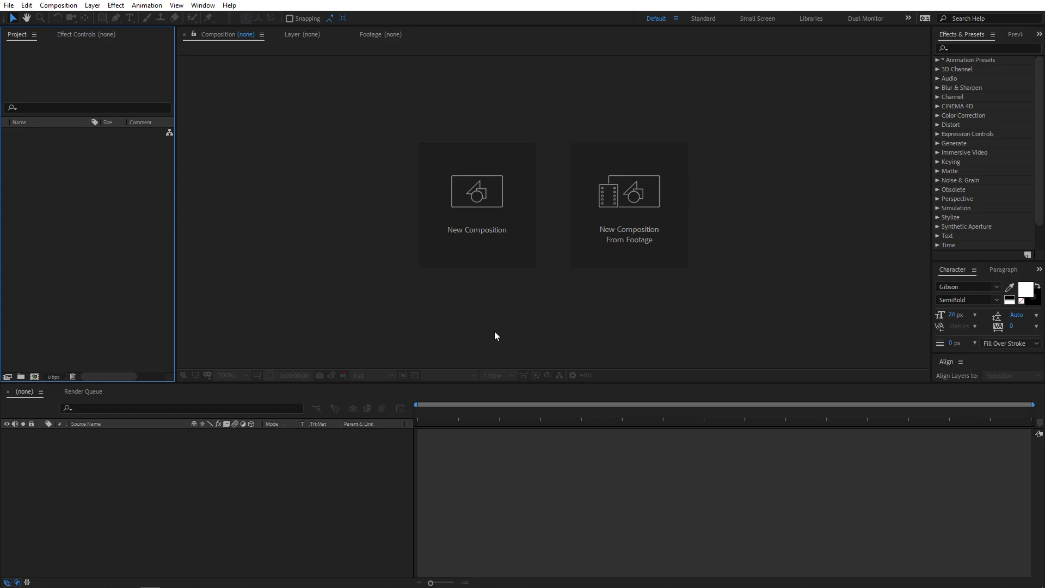
Apply the Default workspace layout from Window > Workspace.
left_click(500, 333)
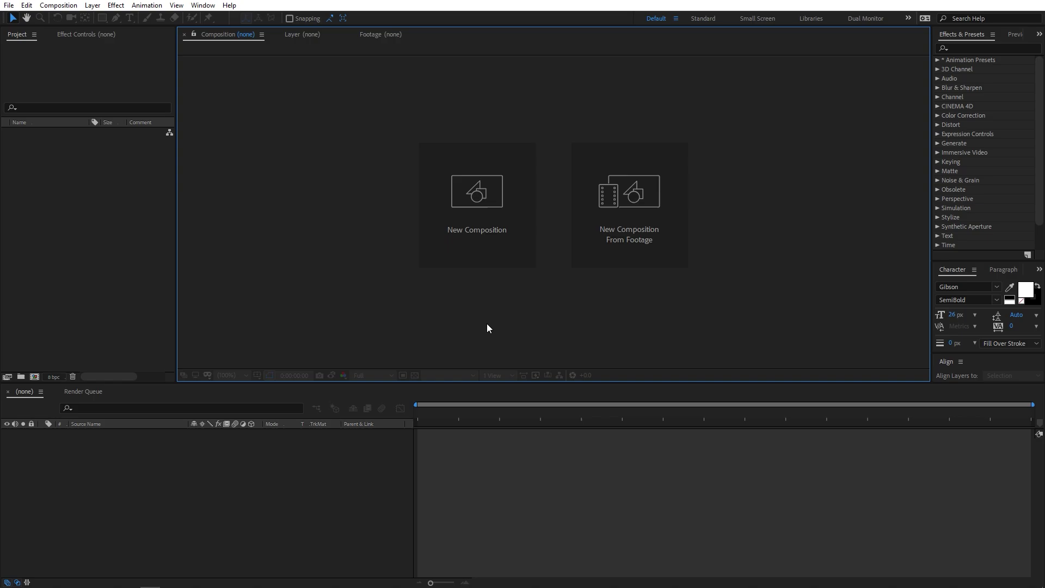
left_click(203, 6)
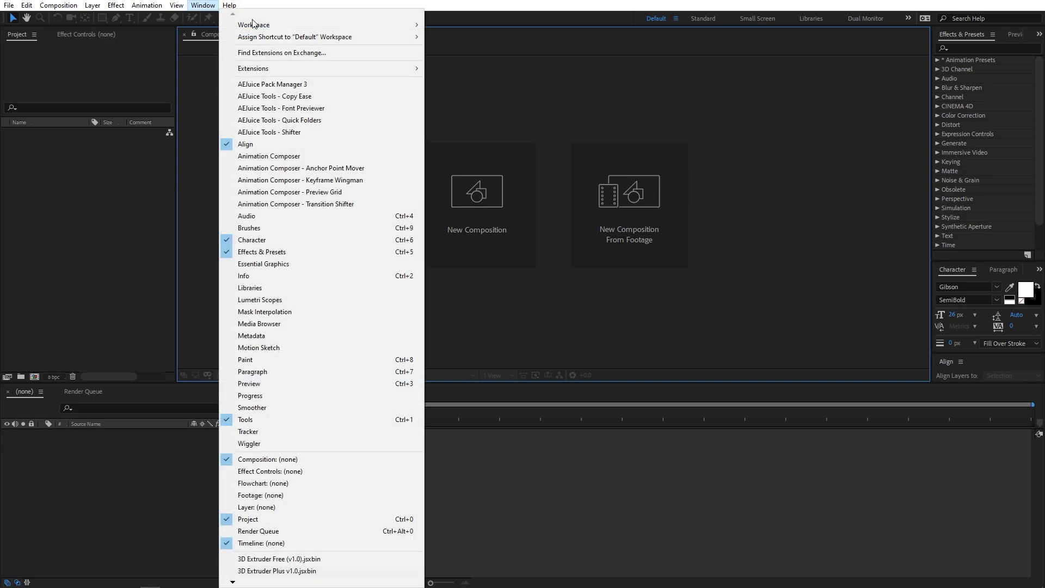
mouse_move(255, 24)
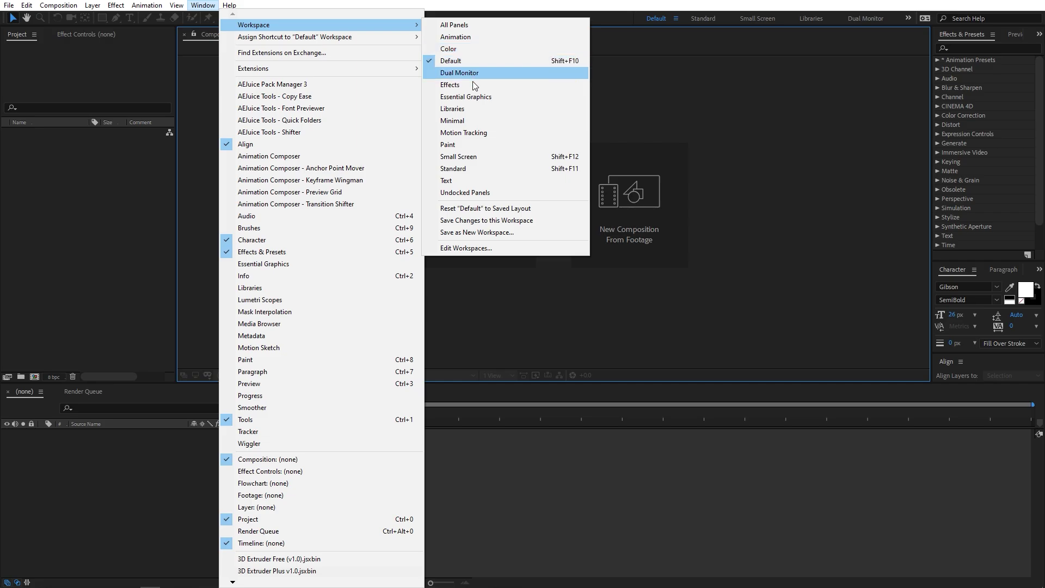
left_click(448, 63)
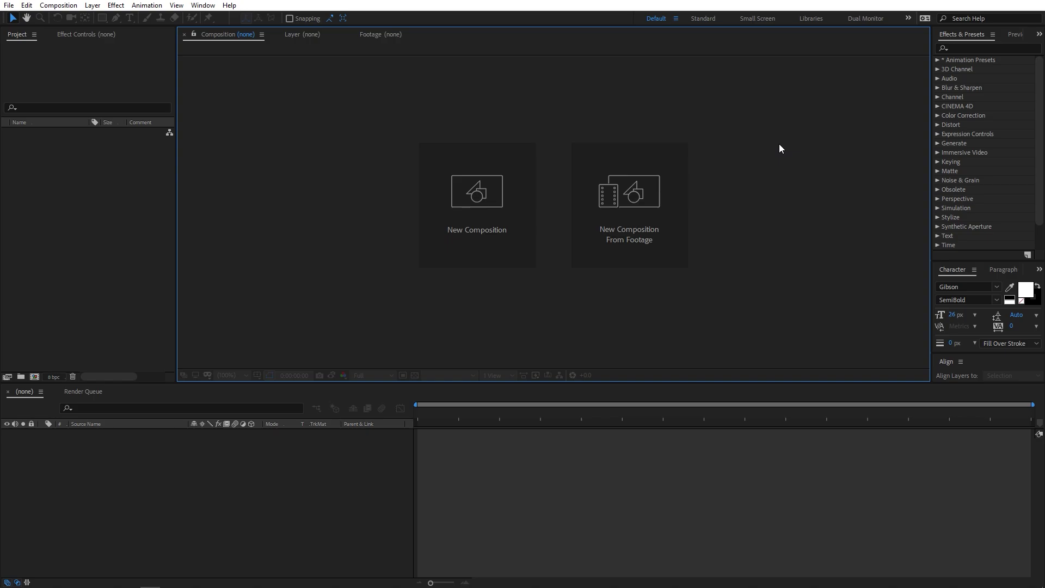
key("ctrl+0")
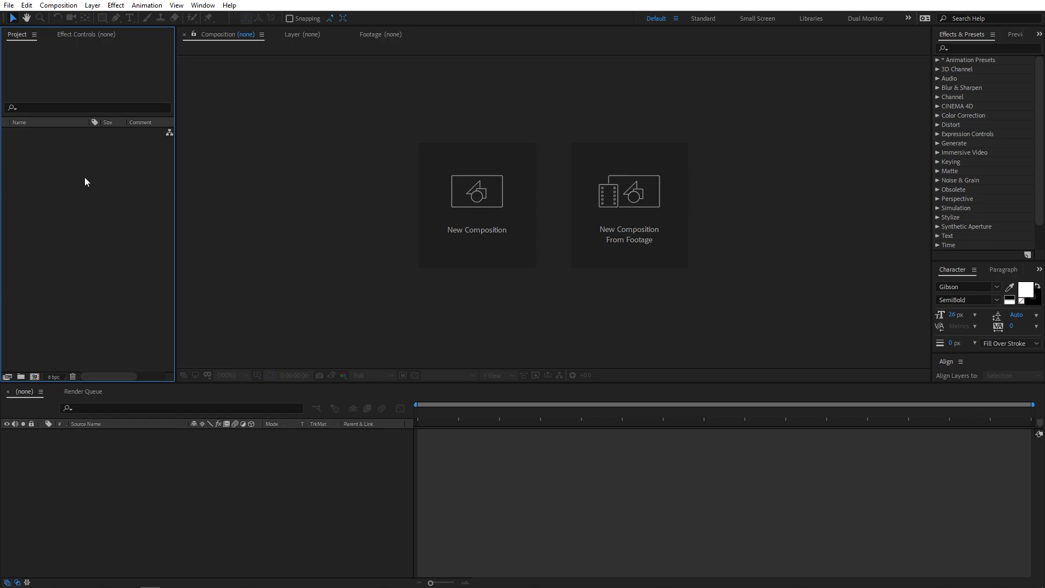
left_click(78, 35)
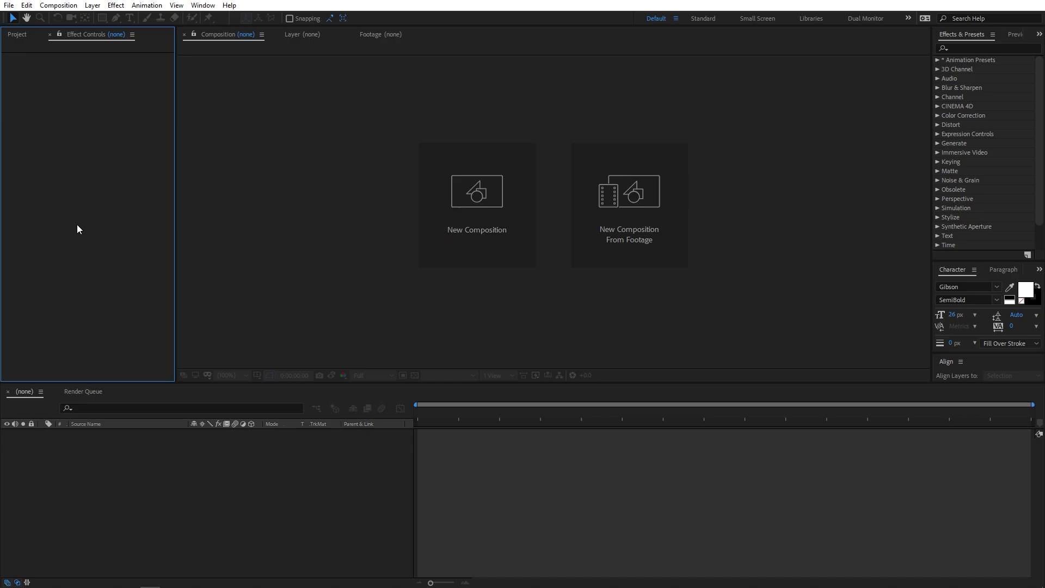
left_click(17, 33)
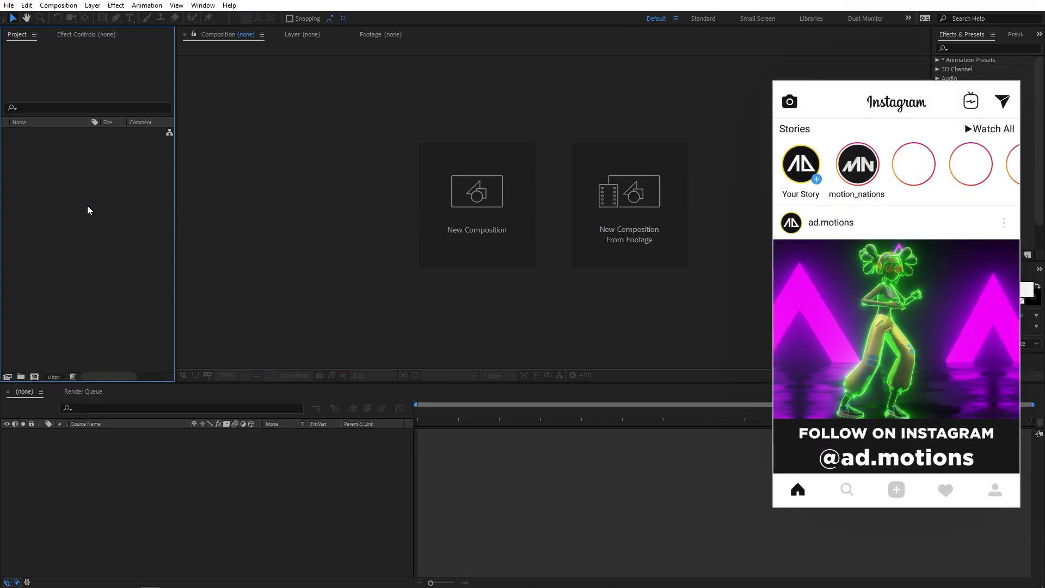
Import the two JPG images, the WAV track and sample 1.mp4 into the Project panel.
right_click(88, 206)
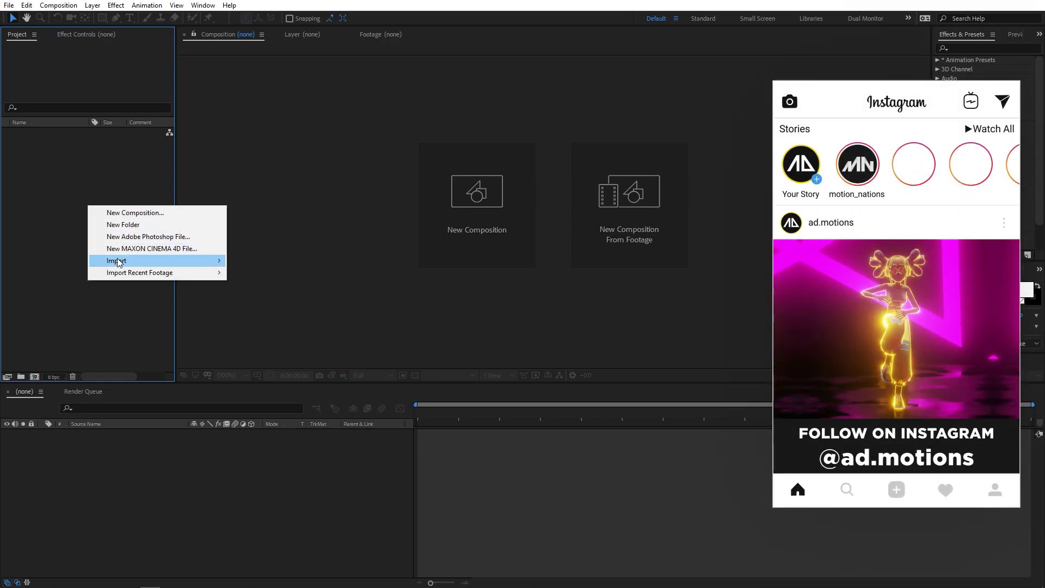
mouse_move(196, 261)
left_click(258, 261)
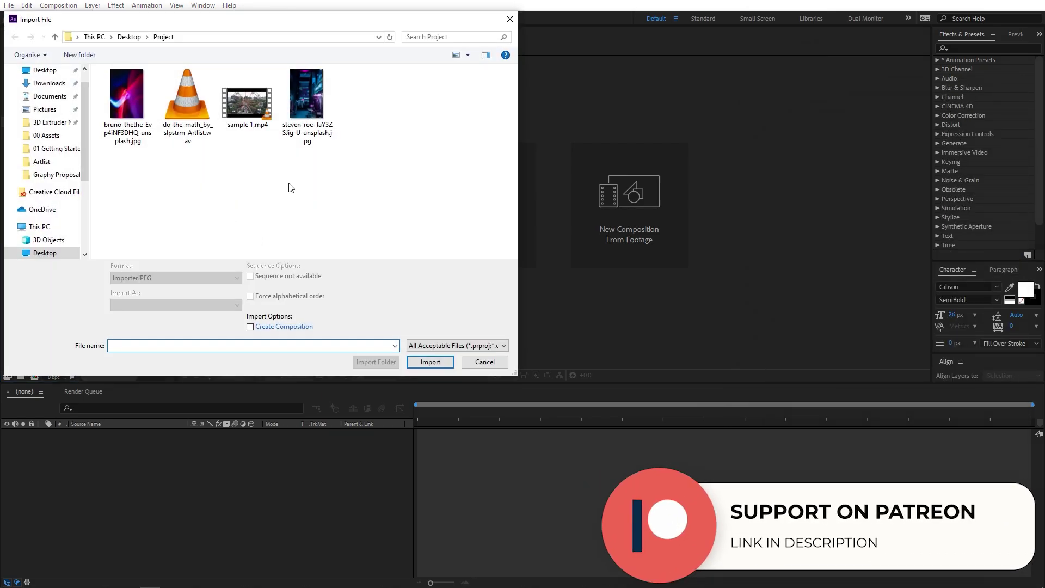
left_click(123, 109)
left_click_drag(352, 195, 128, 93)
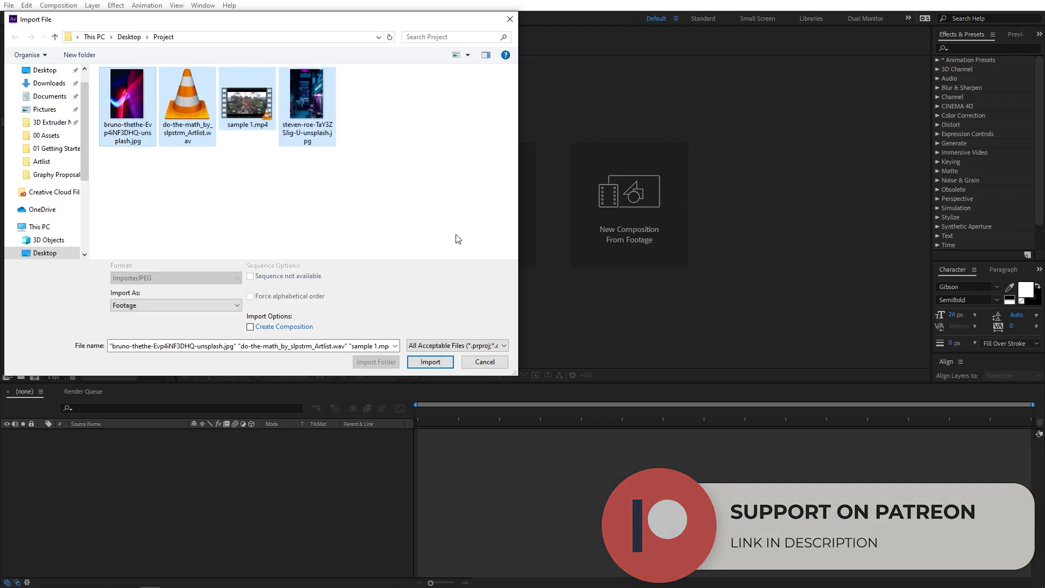
left_click(439, 366)
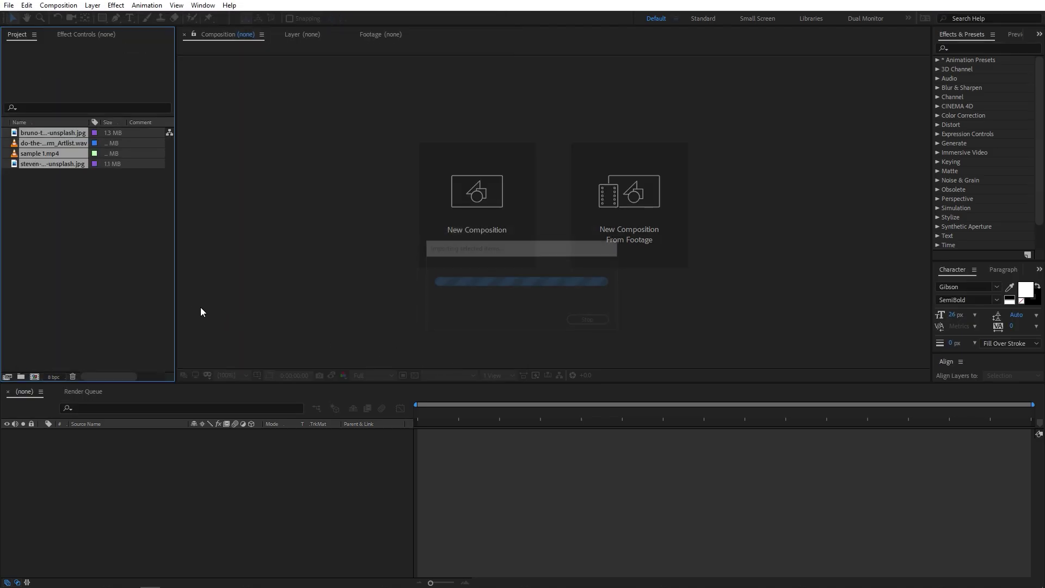
left_click(83, 211)
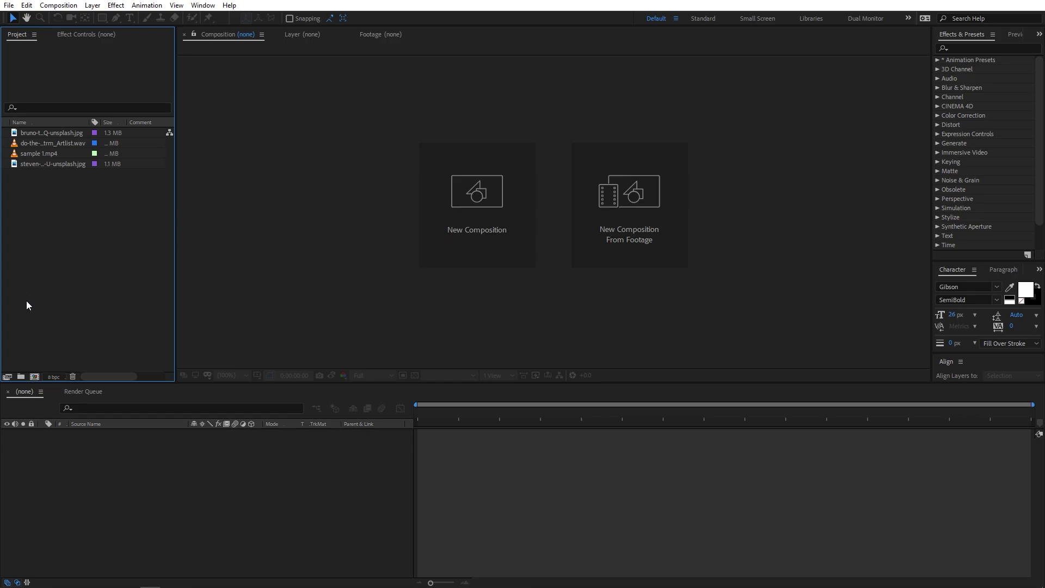
Create an Images folder and move the bruno and steven images into it.
left_click(21, 376)
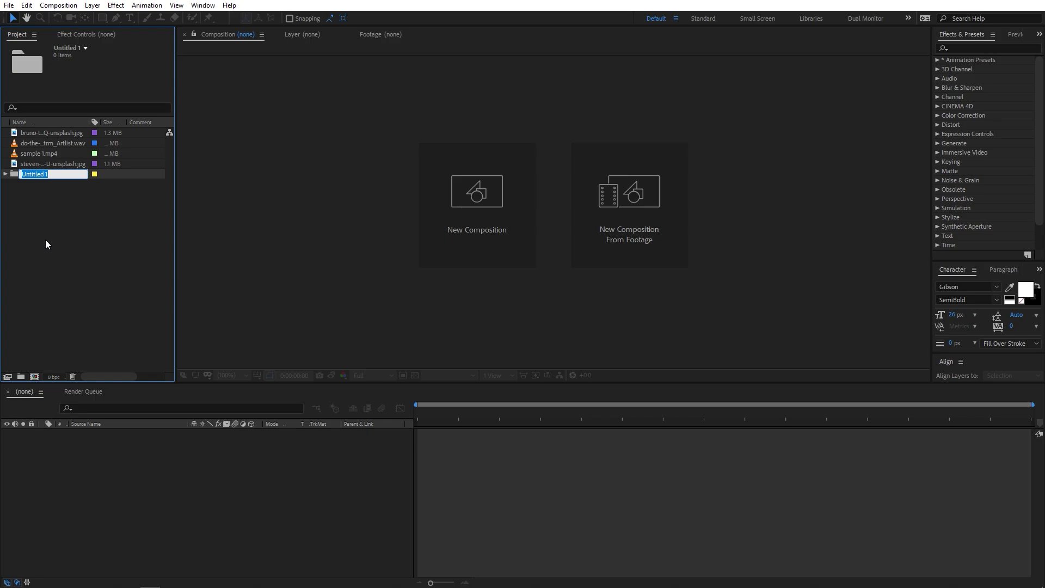
type("Images")
key("Return")
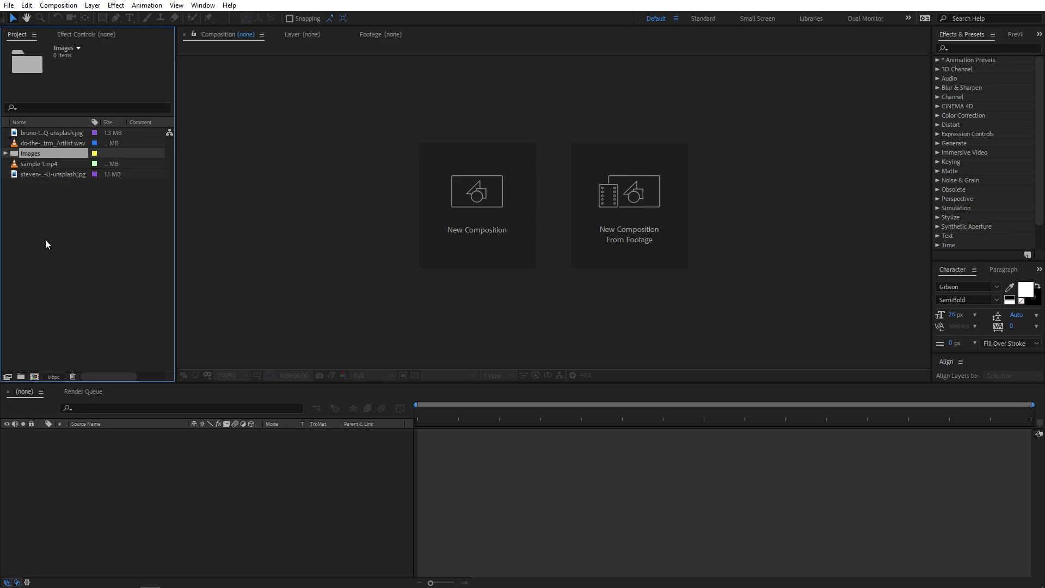
left_click(46, 241)
left_click(45, 132)
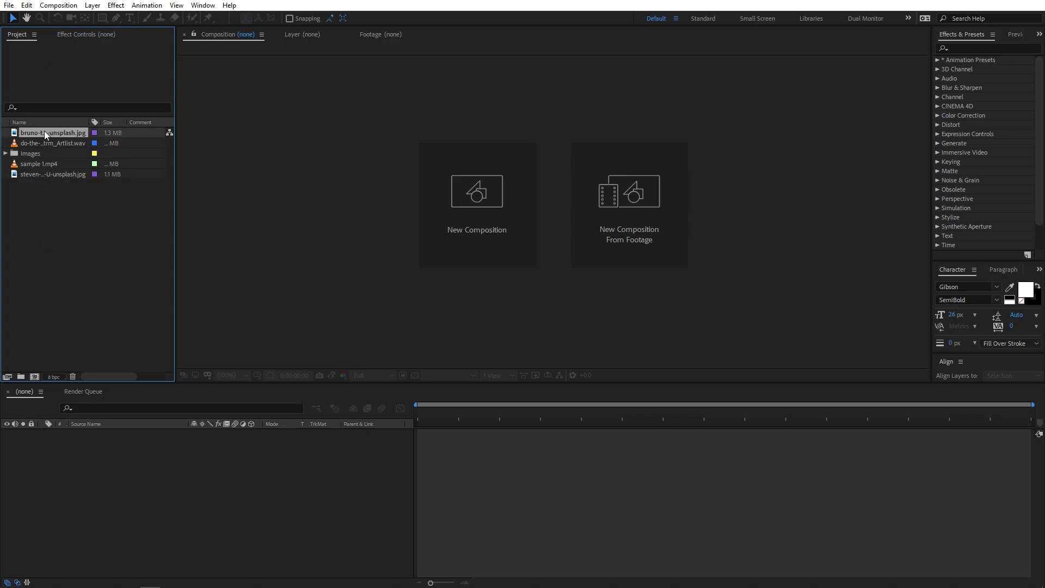
left_click(37, 174, "ctrl")
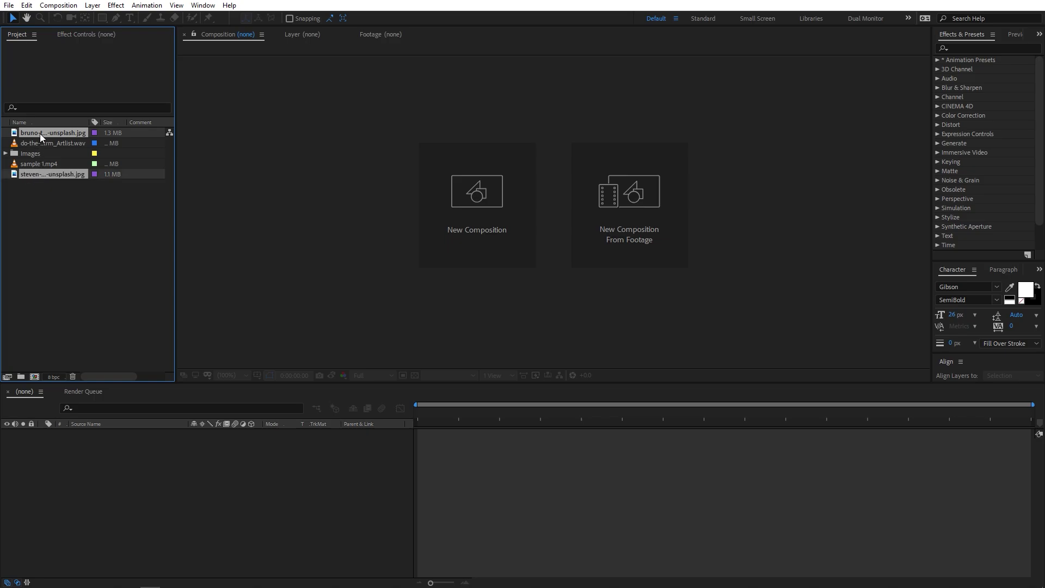
left_click_drag(41, 133, 38, 155)
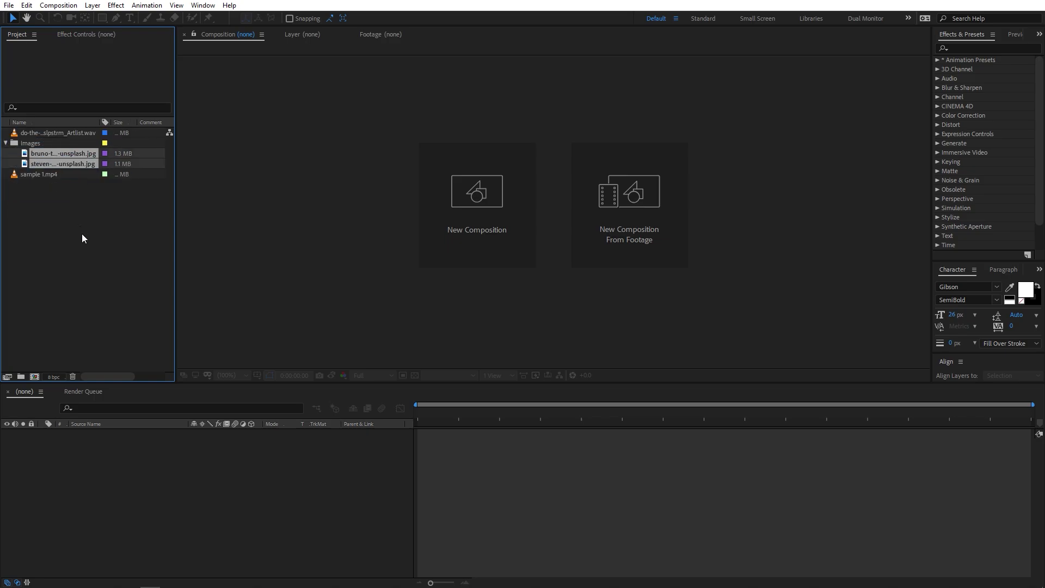
left_click(6, 143)
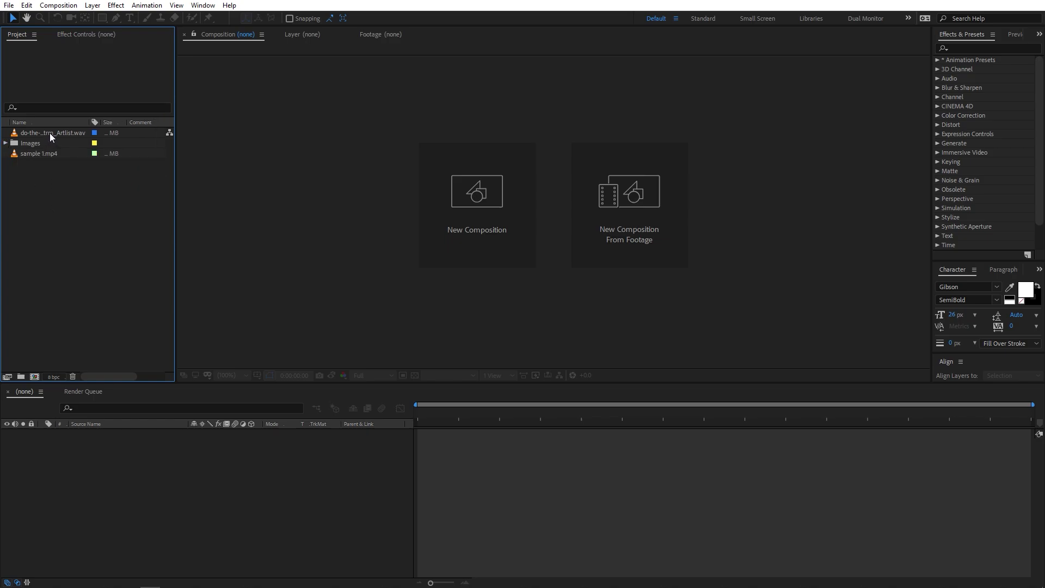
Create an Audio folder and move the WAV file into it.
left_click(20, 376)
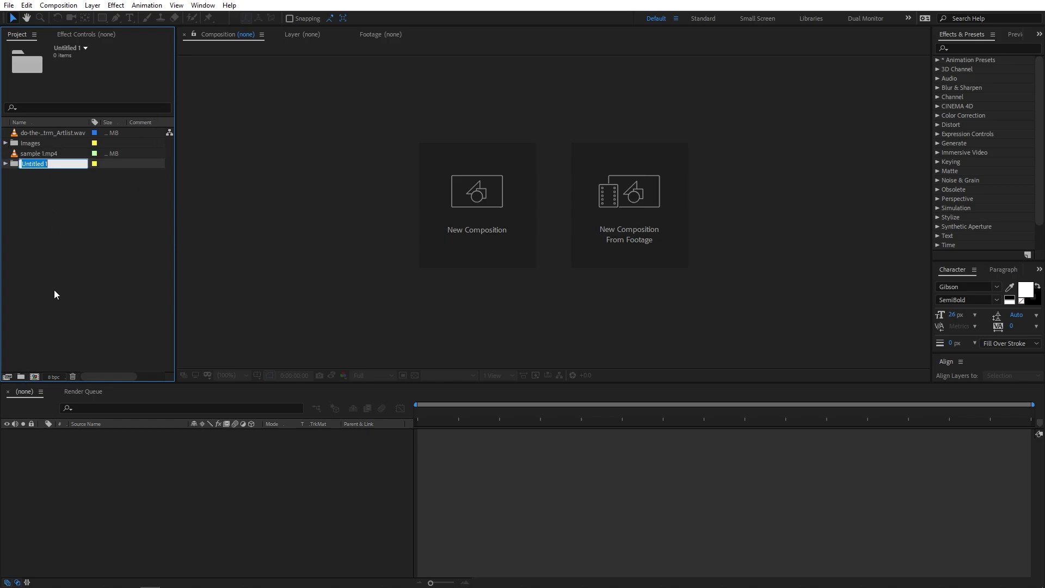
type("Adu")
key("BackSpace")
key("BackSpace")
type("udio")
key("Return")
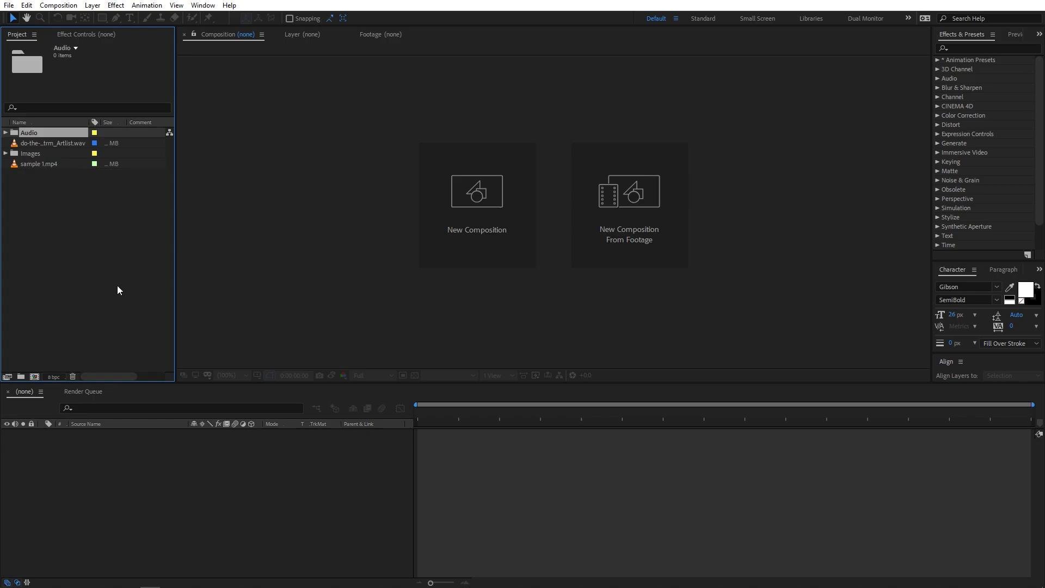
left_click_drag(51, 142, 52, 132)
Create a Video folder and move sample 1.mp4 into it.
left_click(21, 376)
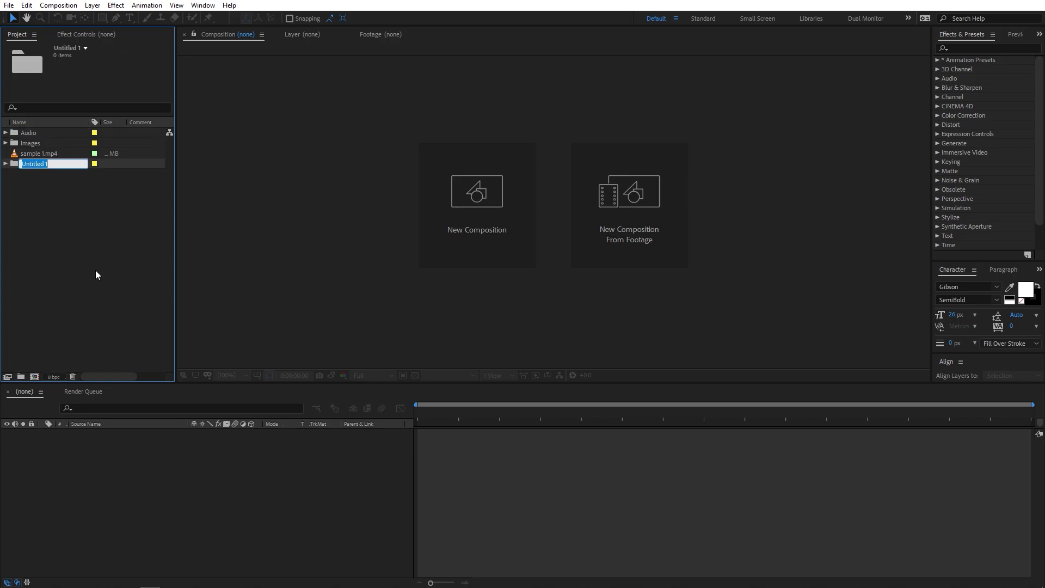
type("Video")
key("Return")
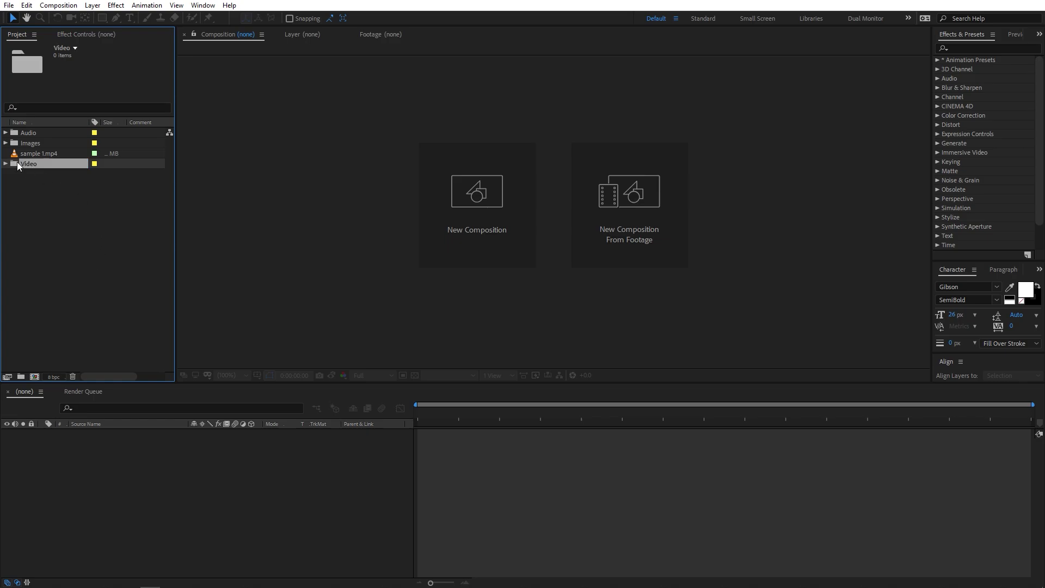
left_click(48, 152)
left_click_drag(47, 152, 51, 165)
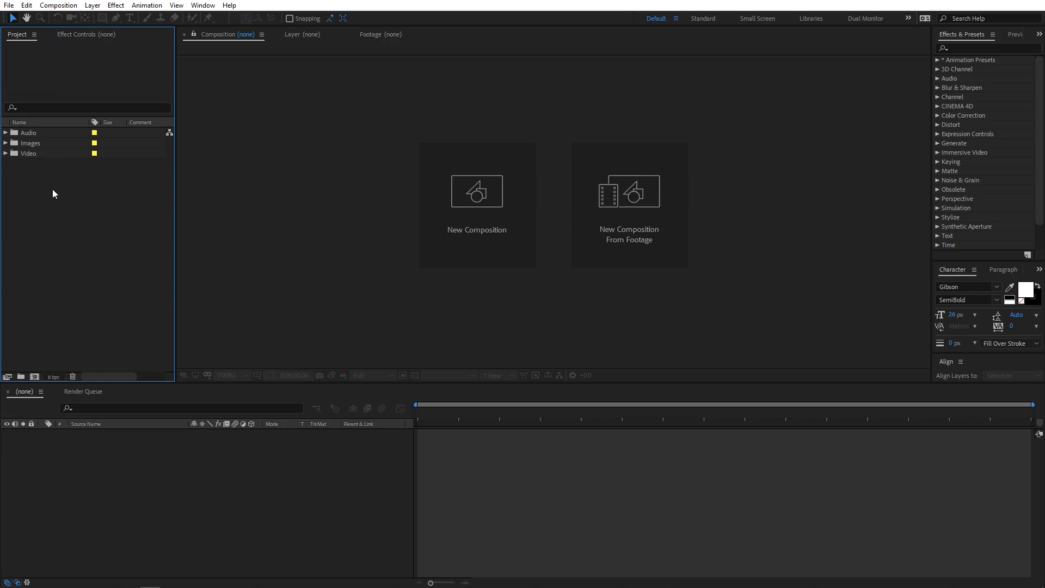
Expand the Audio, Images and Video folders to check their contents, then collapse them.
left_click(6, 133)
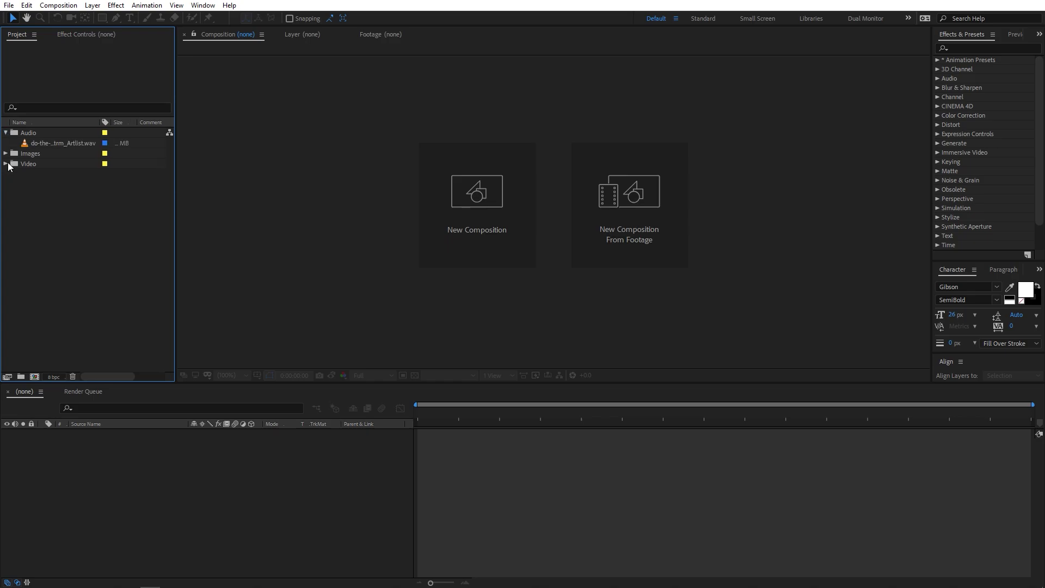
left_click(6, 154)
left_click(6, 185)
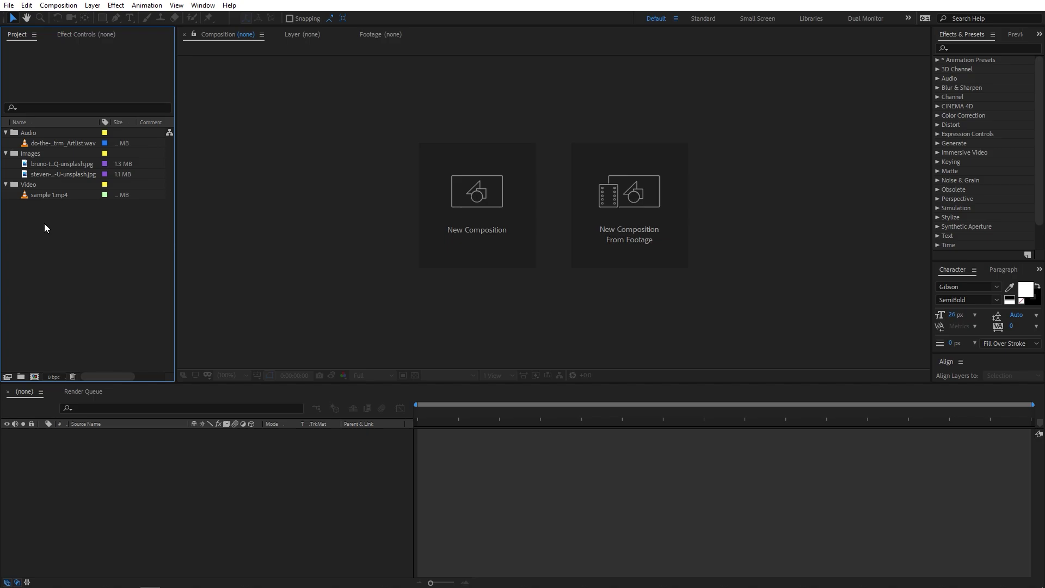
left_click(5, 133)
left_click(6, 143)
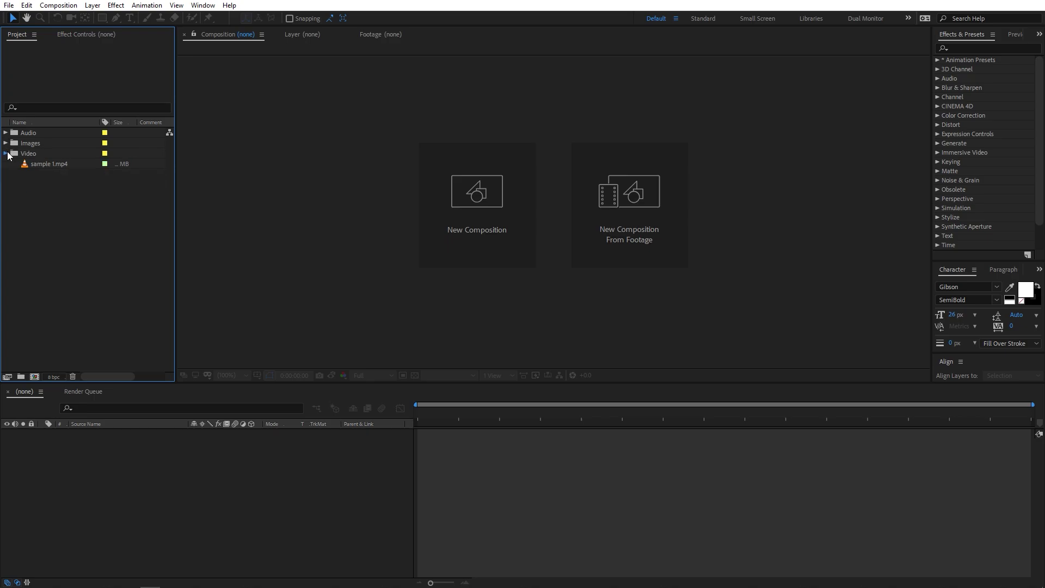
left_click(6, 153)
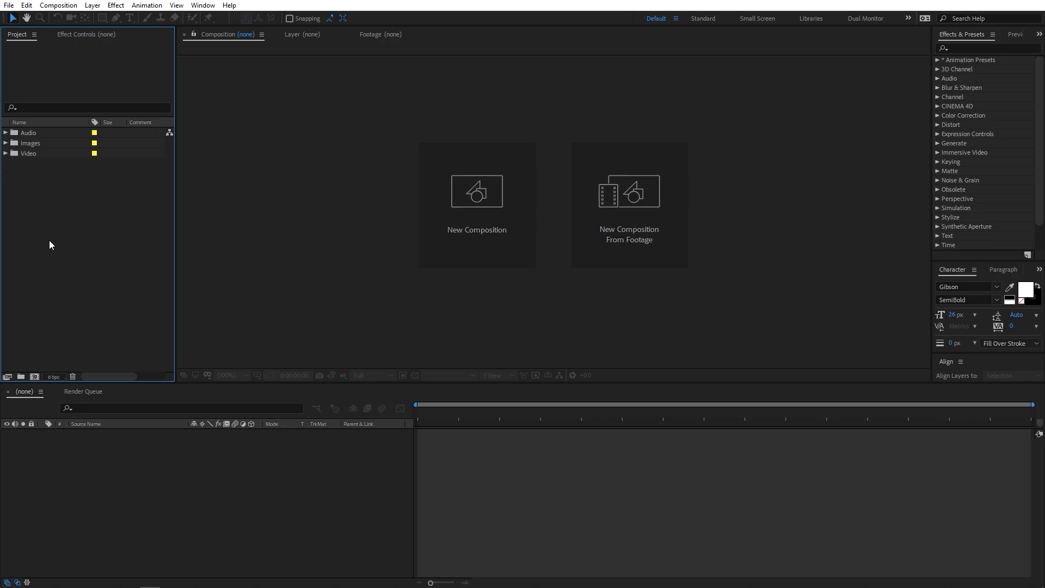
Create a folder named 'Main Project' and move the Audio, Images and Video folders into it.
left_click(20, 377)
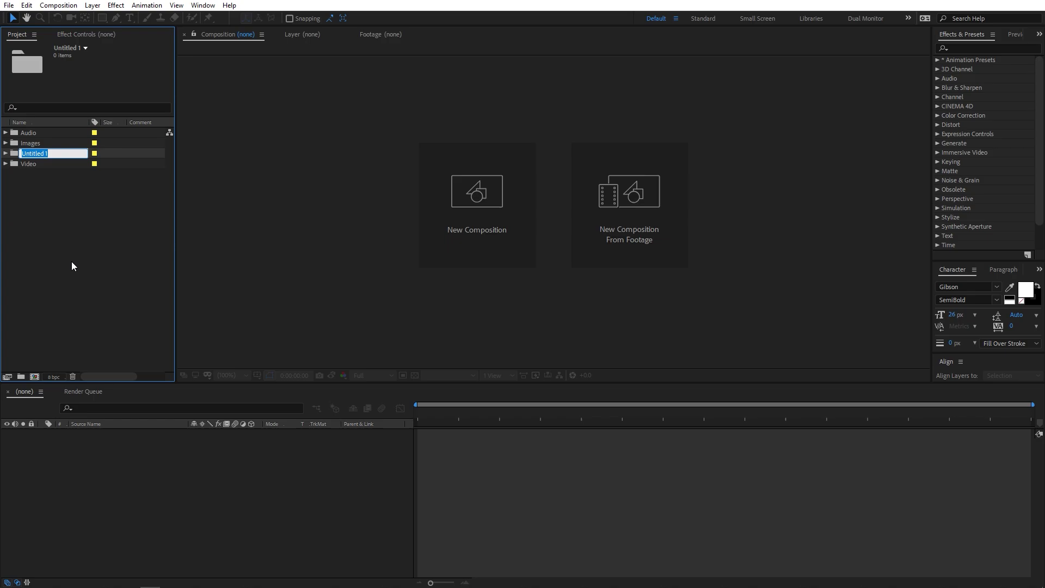
type("P")
key("BackSpace")
type("Main Project")
left_click(51, 242)
left_click(29, 133)
left_click(28, 144, "ctrl")
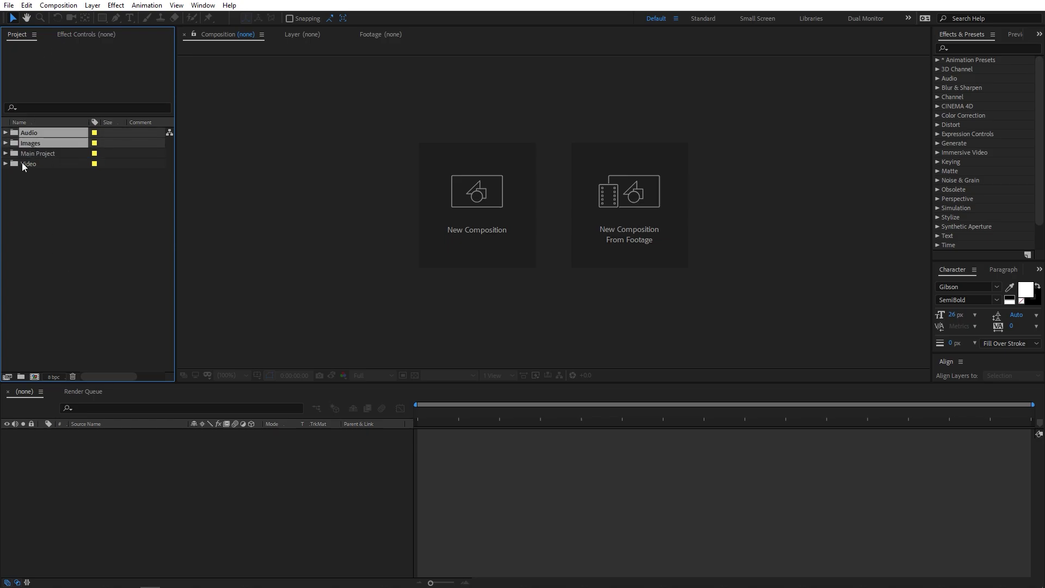
left_click(21, 162, "ctrl")
left_click_drag(33, 144, 34, 151)
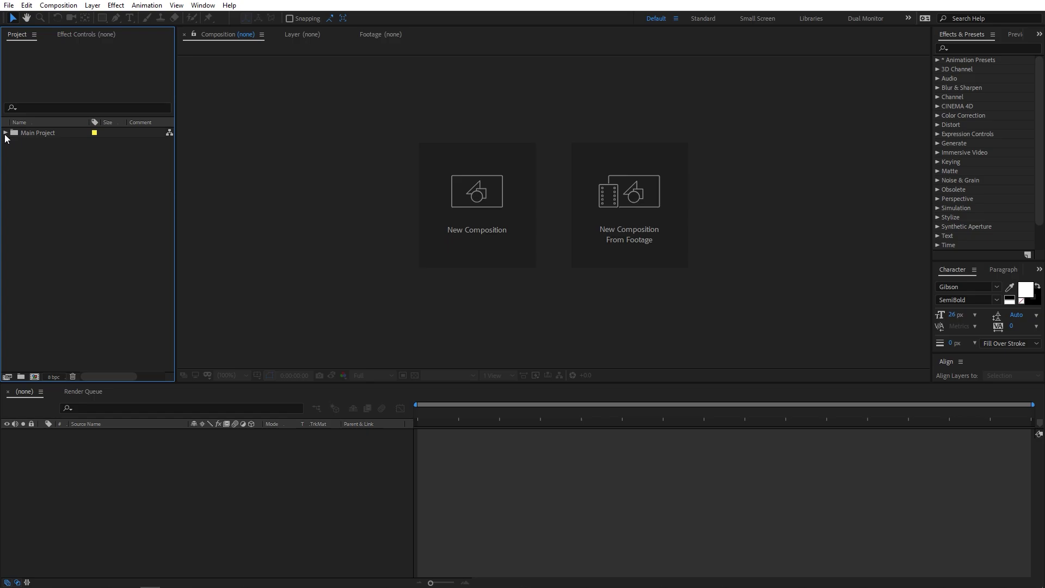
Expand Main Project and its three subfolders to verify them, then collapse everything.
left_click(6, 133)
left_click(16, 142)
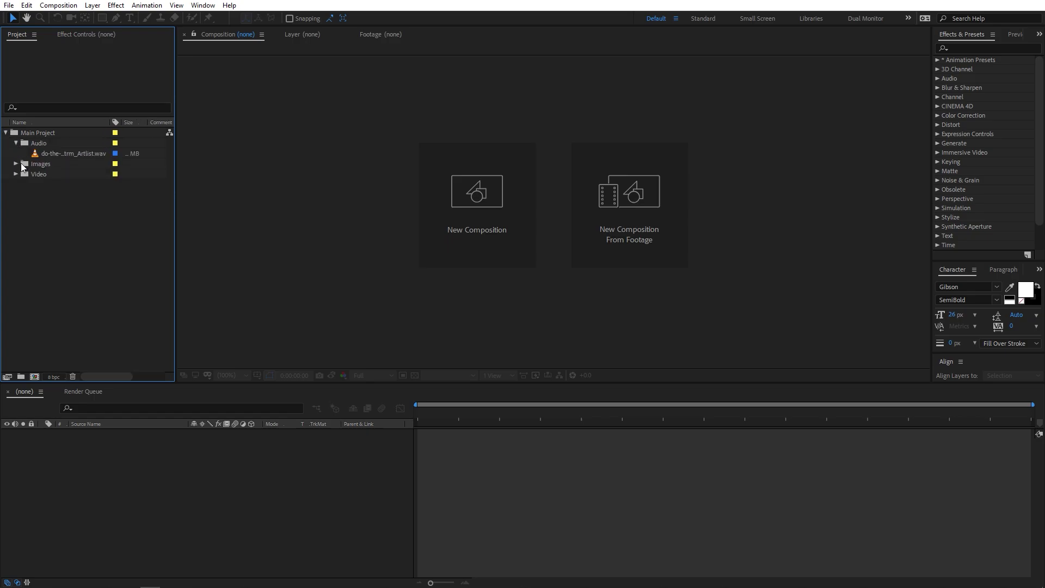
left_click(16, 163)
left_click(15, 195)
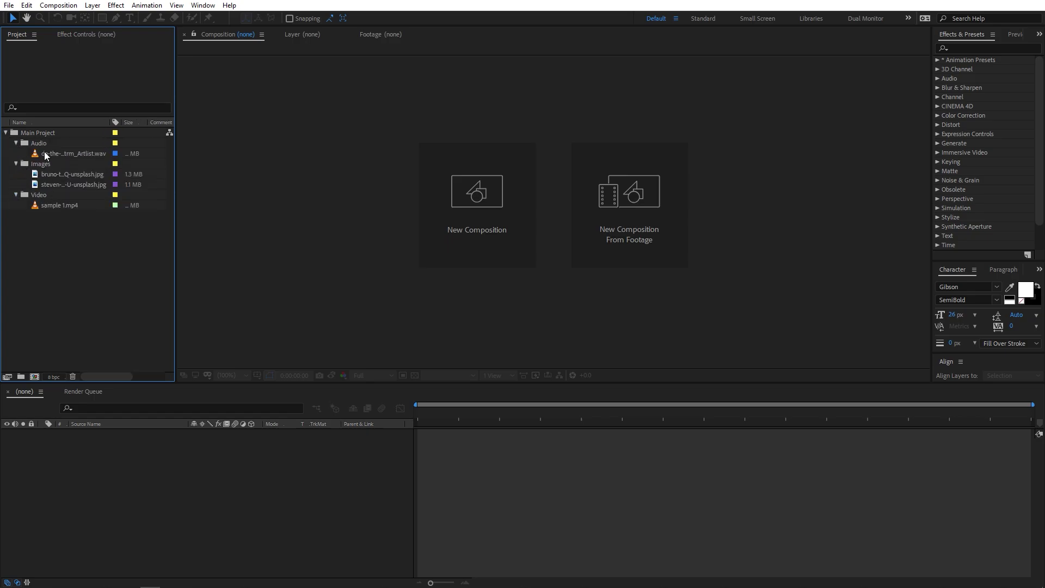
left_click(16, 144)
left_click(16, 154)
left_click(16, 164)
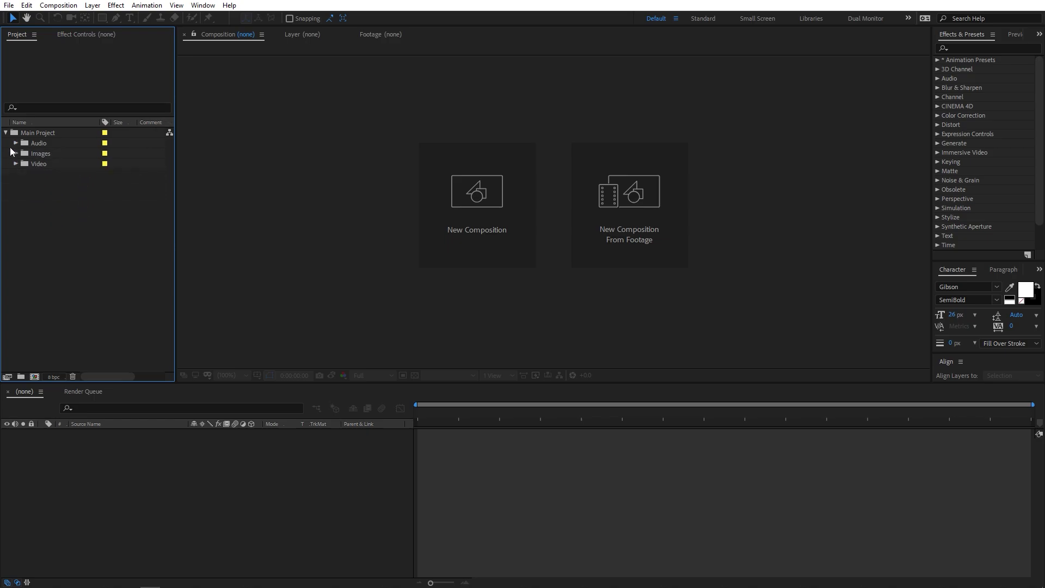
left_click(5, 132)
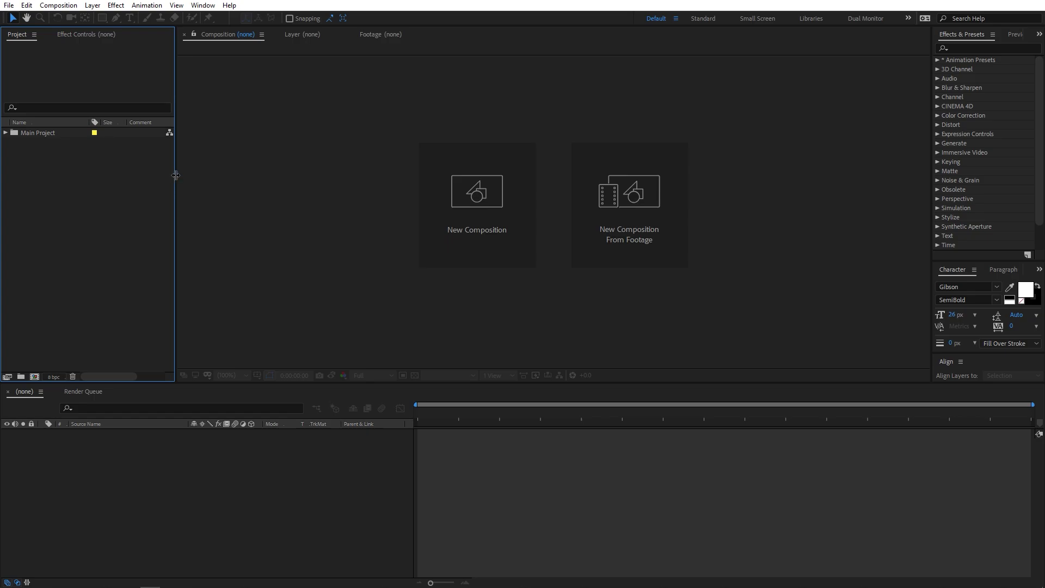
Widen the Project panel slightly and close Effect Controls from its panel menu.
left_click_drag(175, 175, 187, 216)
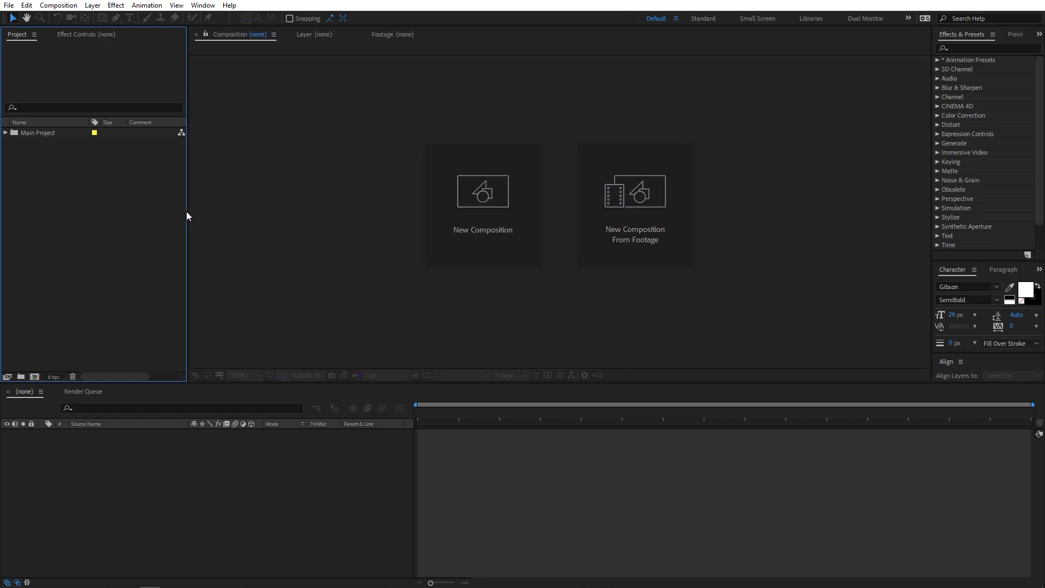
left_click(82, 34)
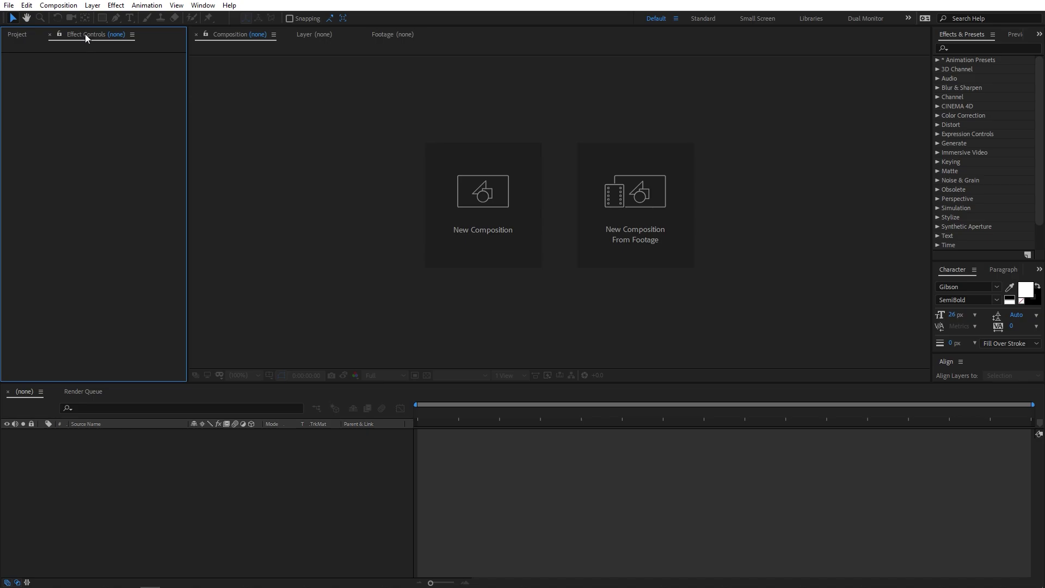
left_click(132, 34)
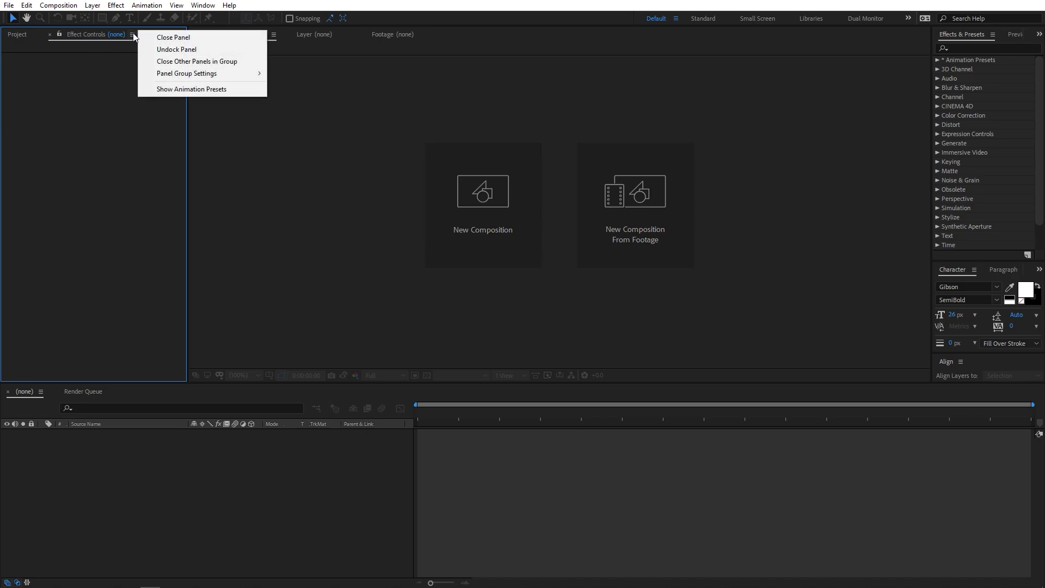
left_click(175, 40)
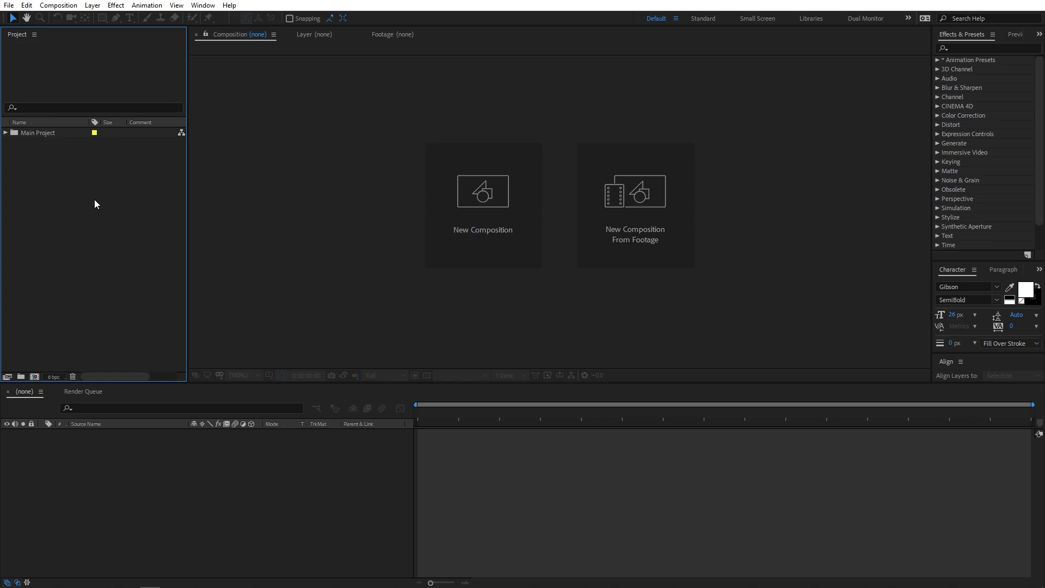
Reopen Effect Controls from the Window menu as a tab beside the Project panel.
left_click(202, 5)
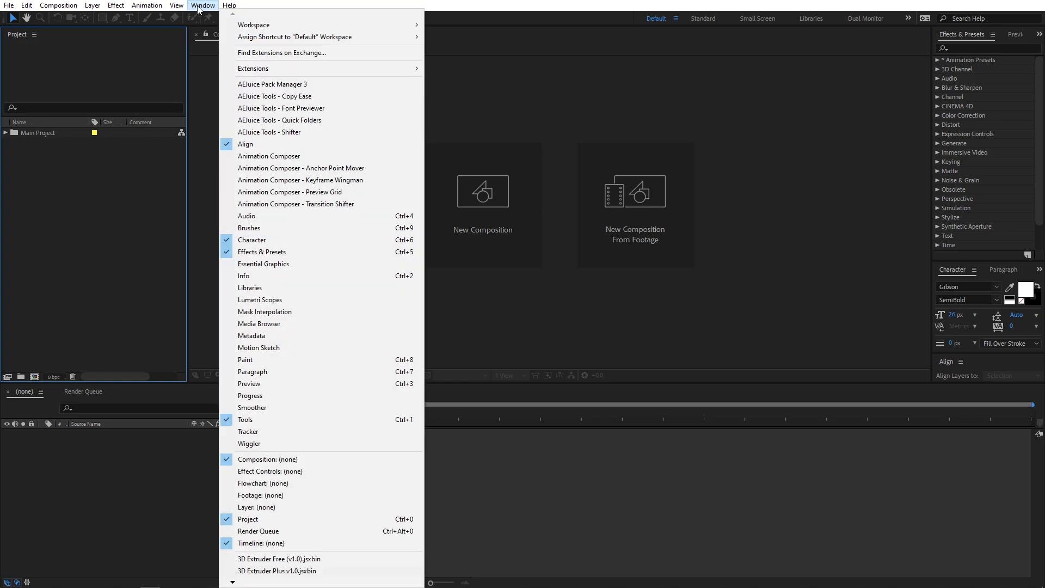
left_click(266, 473)
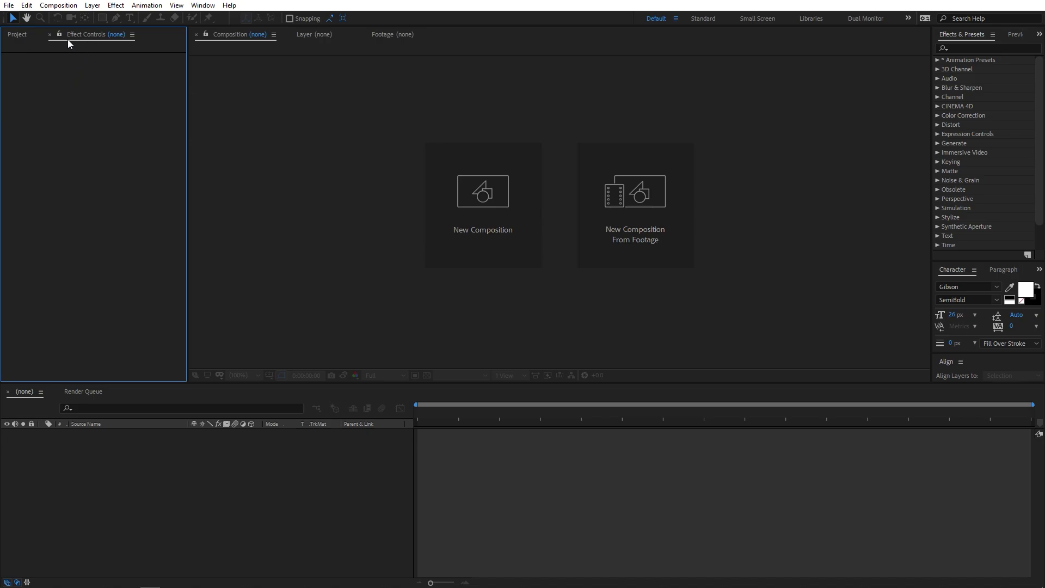
left_click(202, 5)
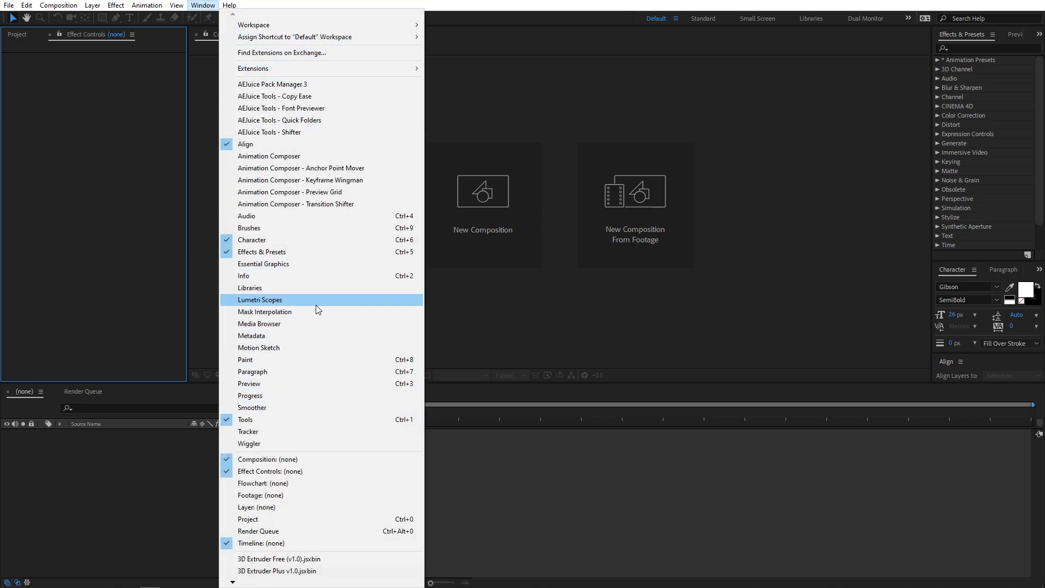
left_click(157, 188)
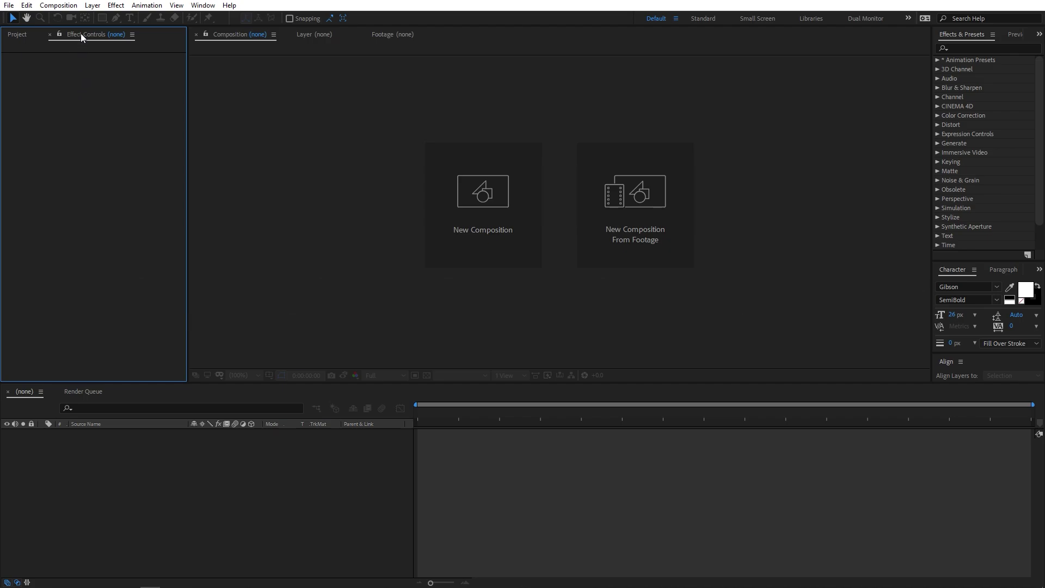
Drag the Effect Controls tab onto the Composition panel's left edge to dock it separately.
left_click_drag(81, 33, 201, 122)
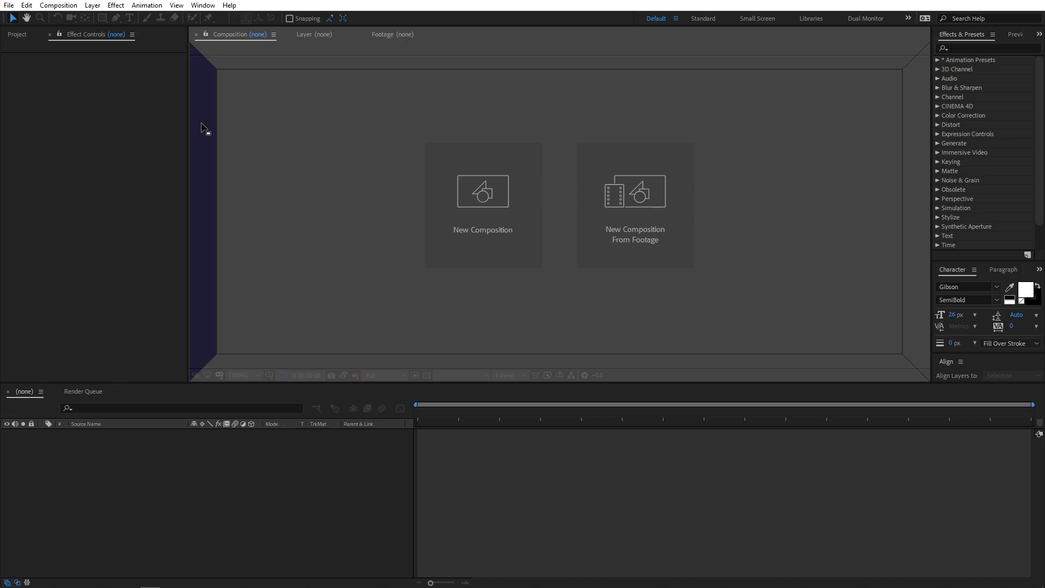
left_click_drag(200, 123, 202, 124)
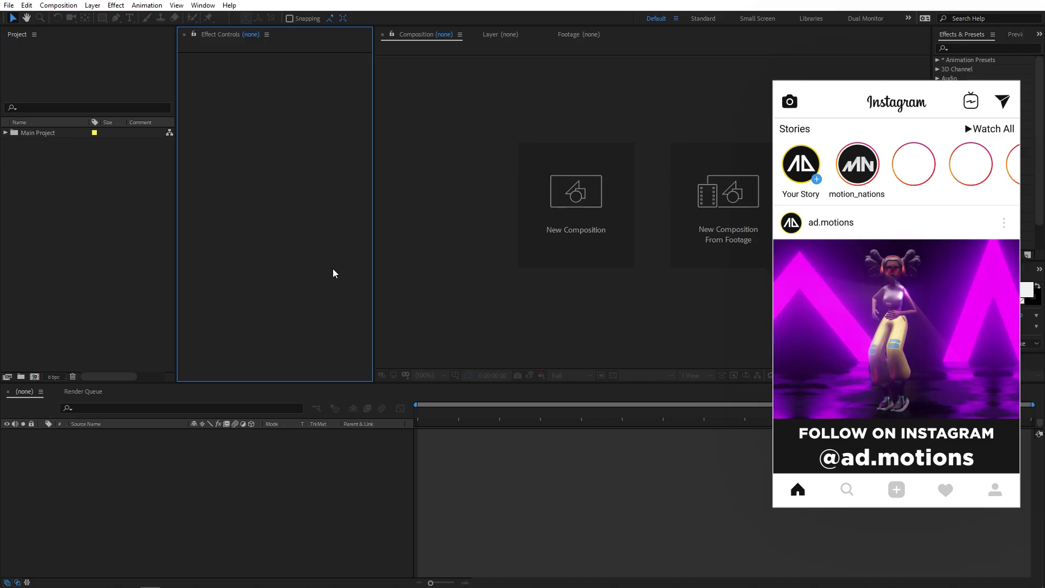
Save the current layout as a new workspace named 'Small Screen'.
right_click(660, 20)
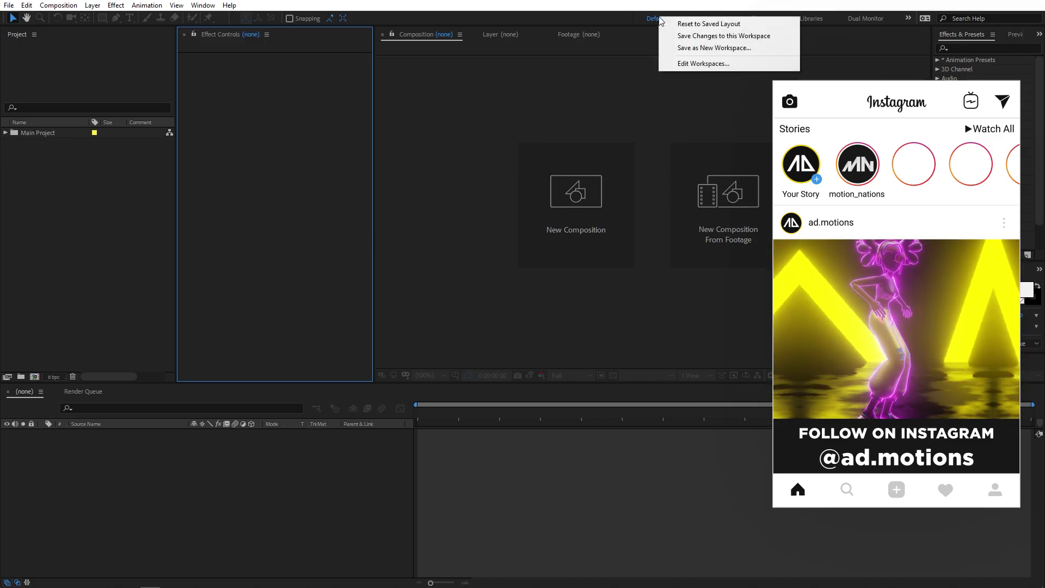
left_click(691, 49)
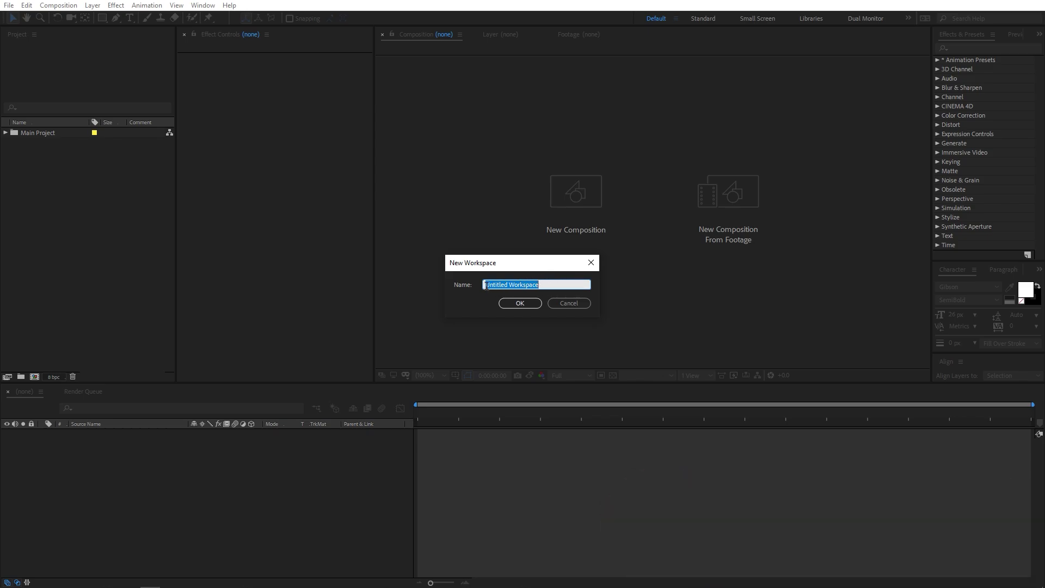
type("Small Screen")
left_click(524, 303)
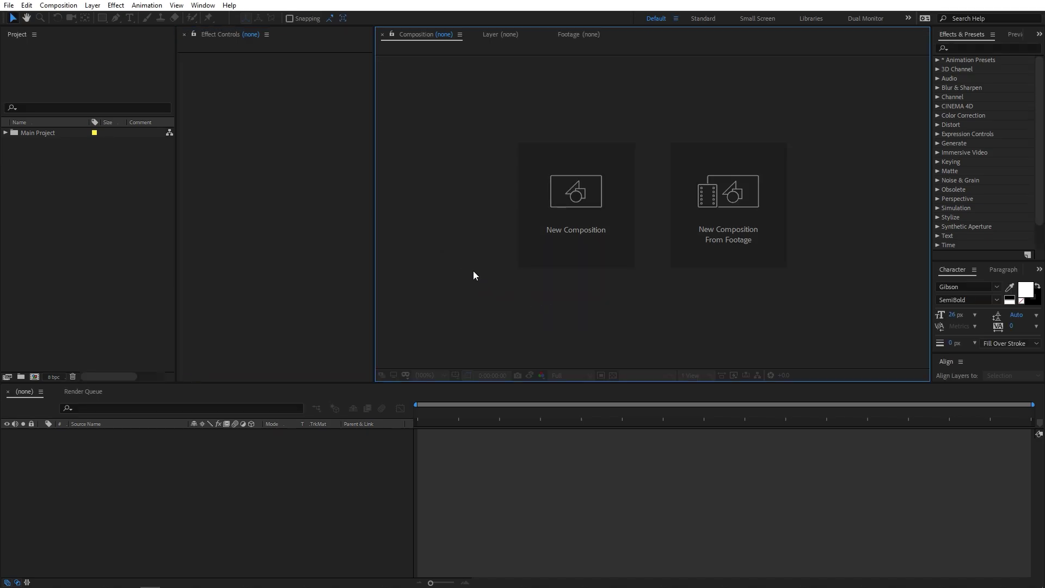
Check the Window > Workspace list without switching layouts, then focus the Effect Controls panel.
left_click(203, 5)
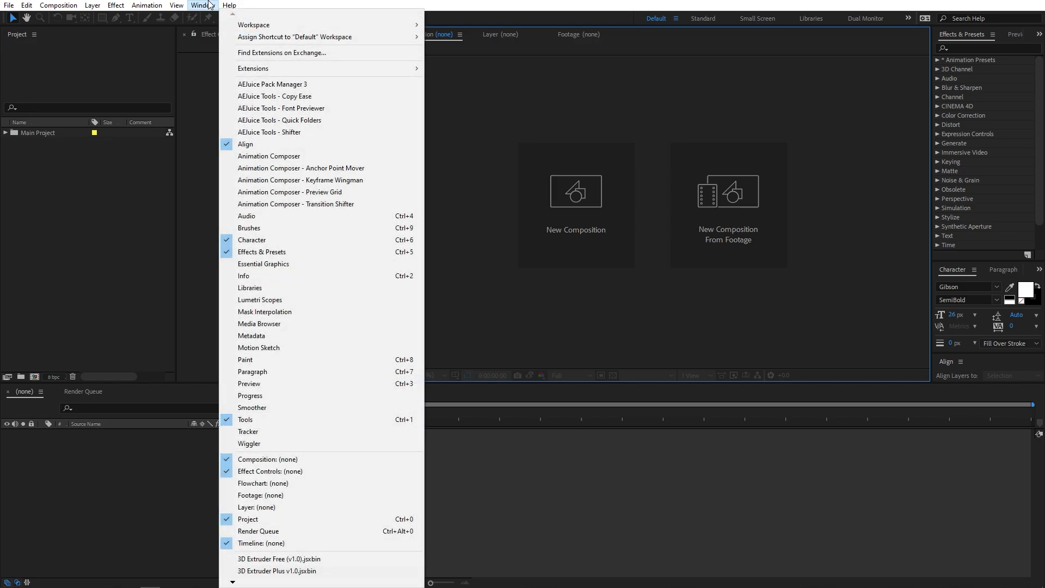
mouse_move(247, 26)
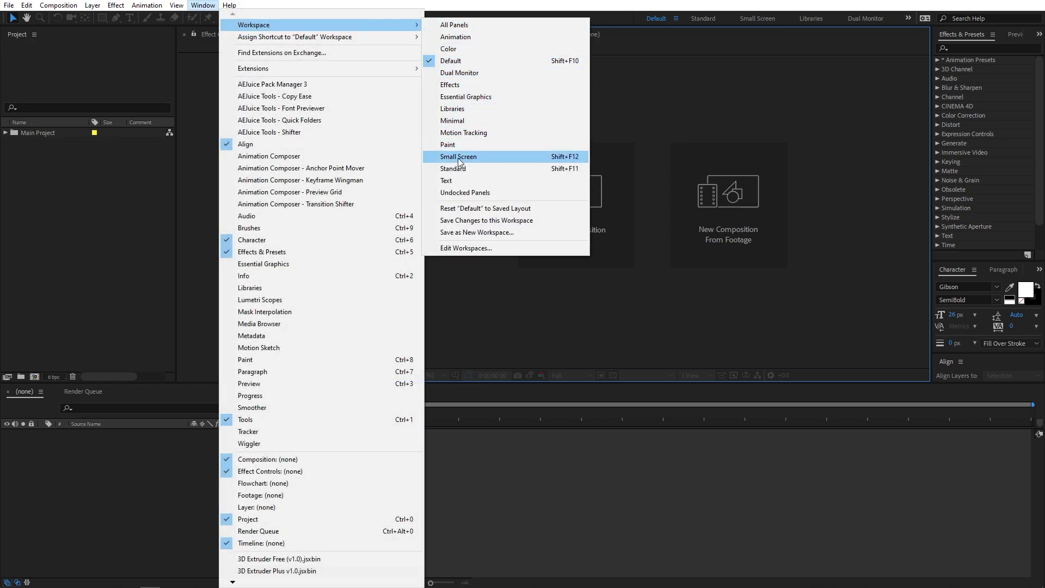
left_click(420, 5)
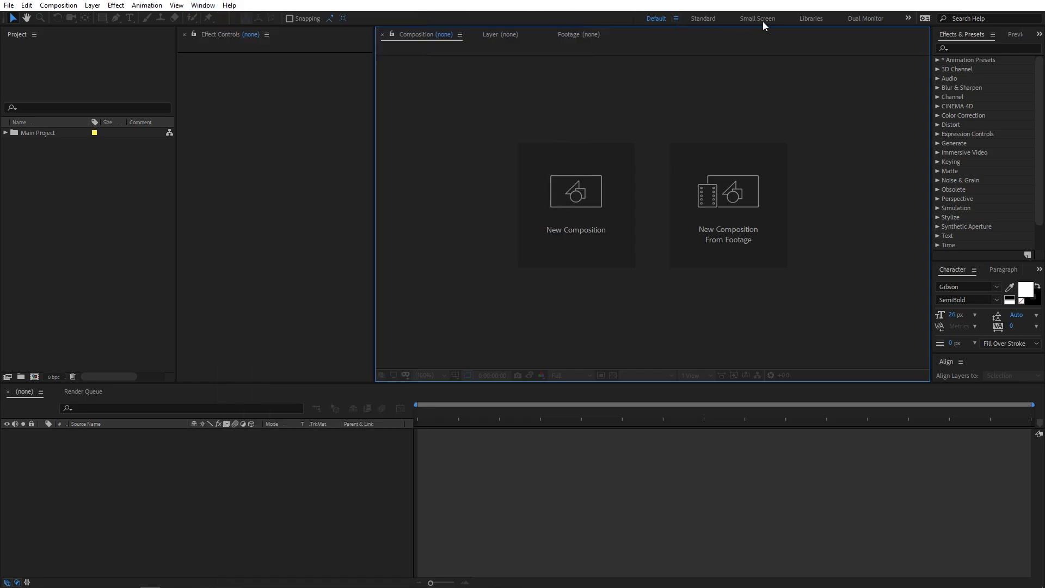
left_click(280, 197)
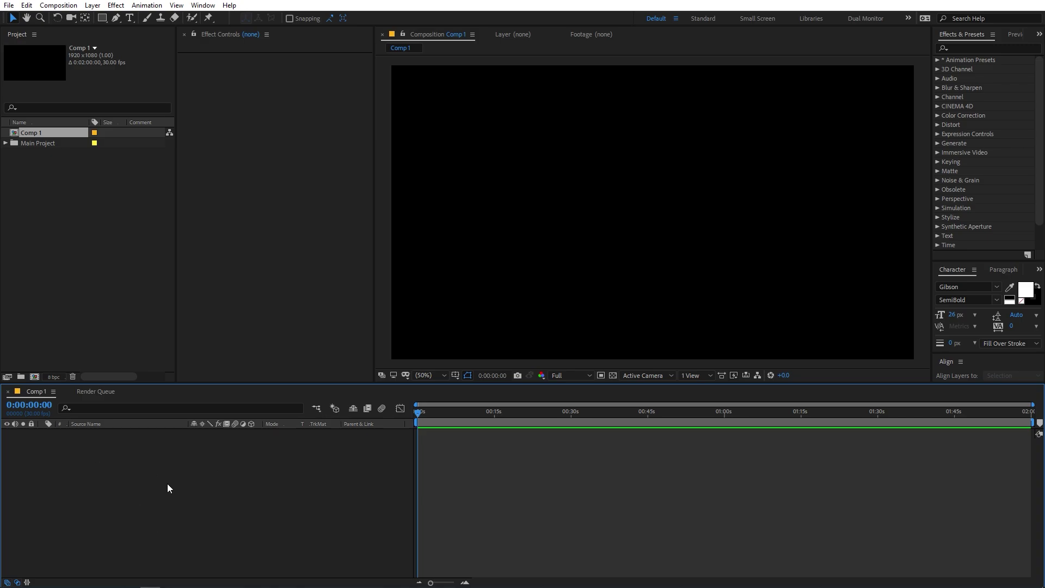
Drag the WAV, both JPGs and sample 1.mp4 into the Comp 1 timeline, scrub, and return to start.
left_click(5, 142)
left_click(15, 153)
left_click_drag(41, 163, 89, 462)
left_click(16, 174)
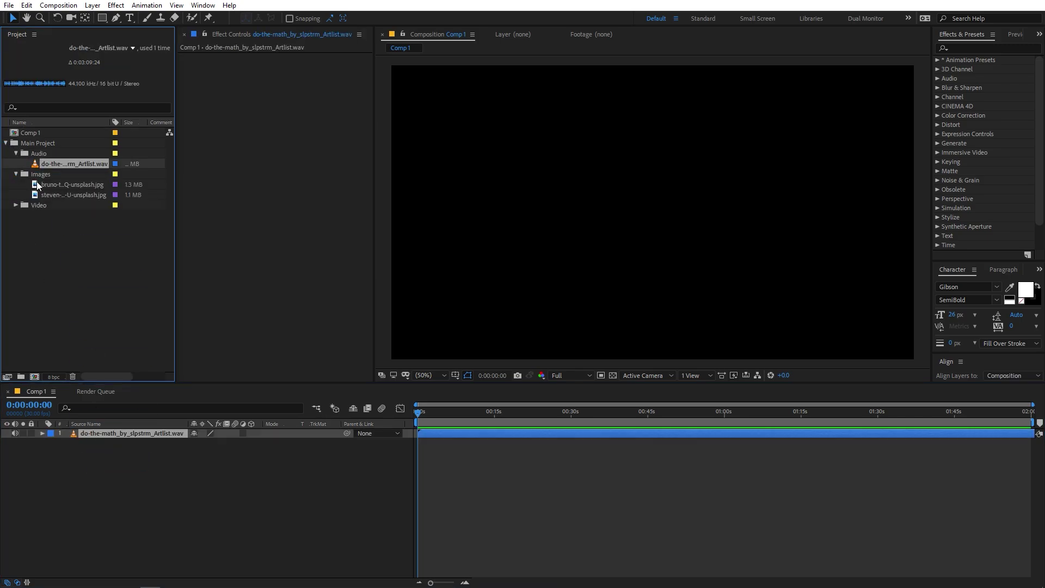
left_click_drag(54, 185, 74, 432)
left_click_drag(54, 194, 82, 472)
left_click(16, 206)
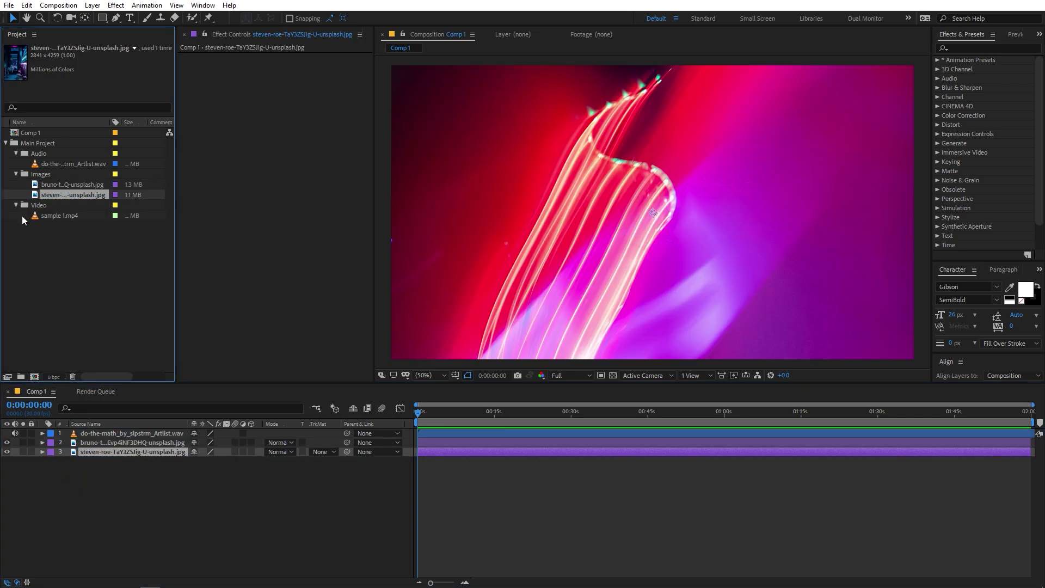
left_click_drag(49, 215, 71, 522)
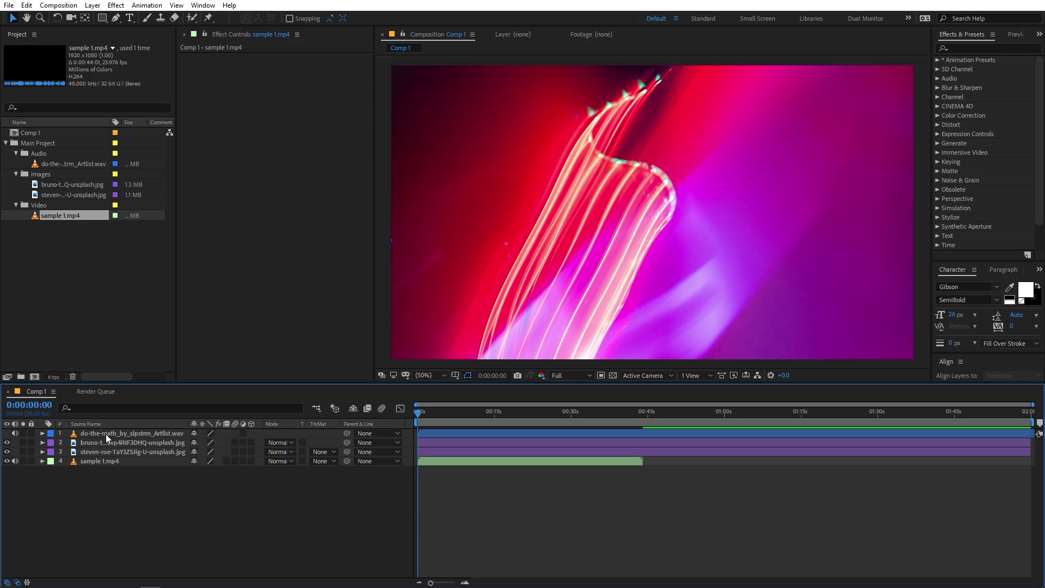
left_click_drag(621, 416, 533, 418)
key("Home")
left_click(633, 230)
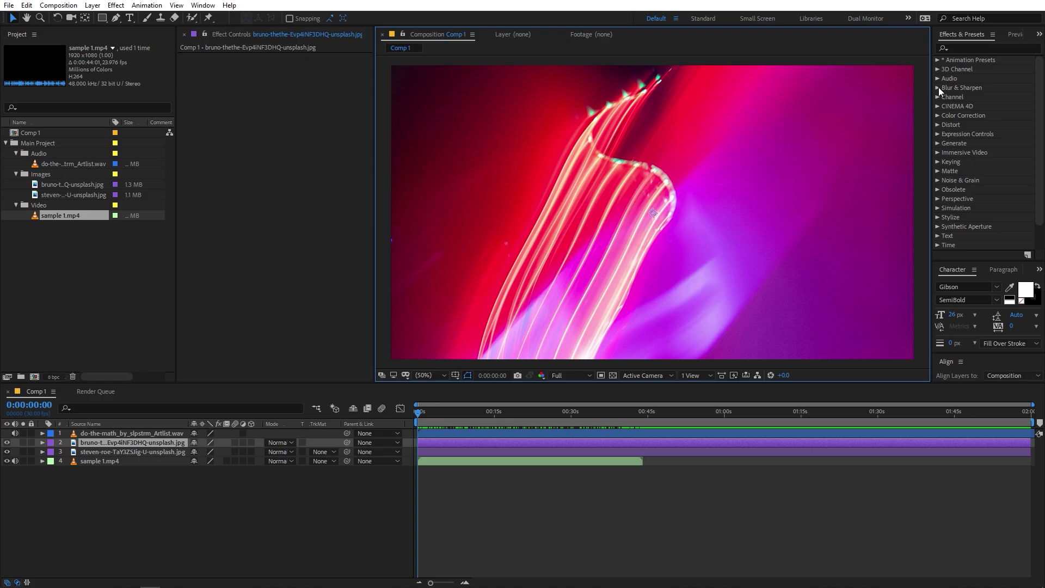
left_click(937, 69)
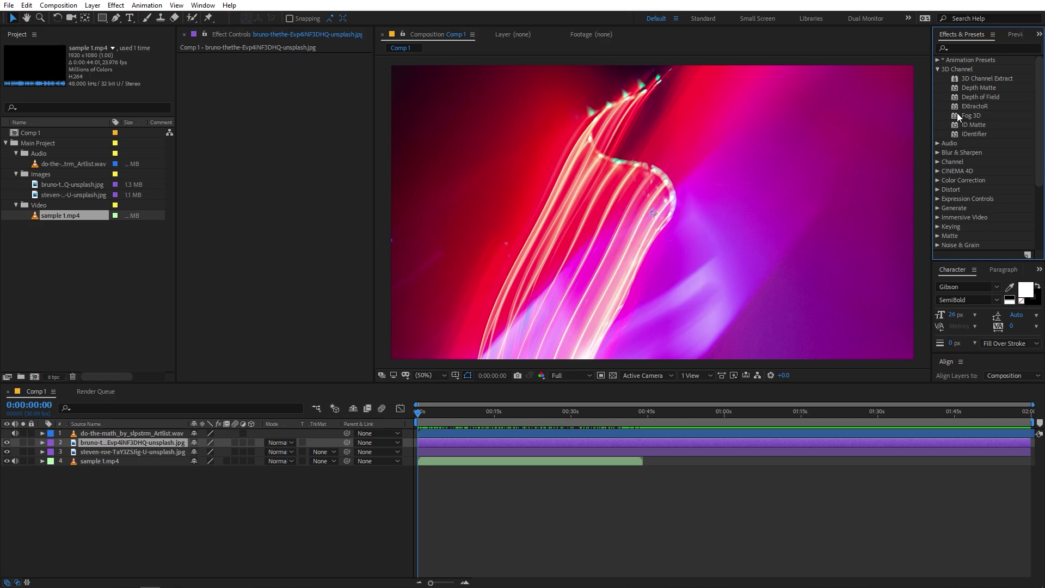
left_click(954, 48)
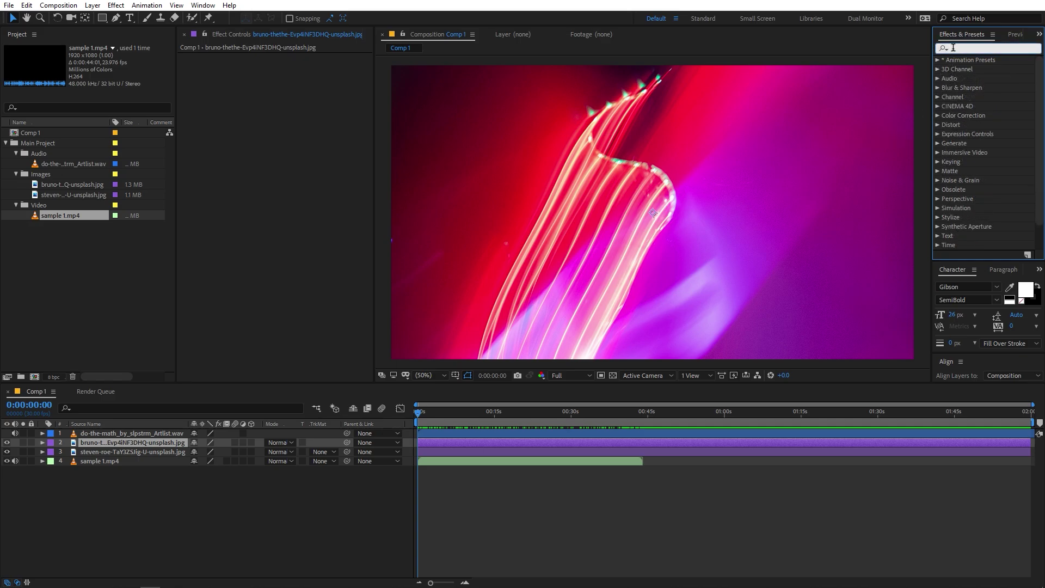
type("fill")
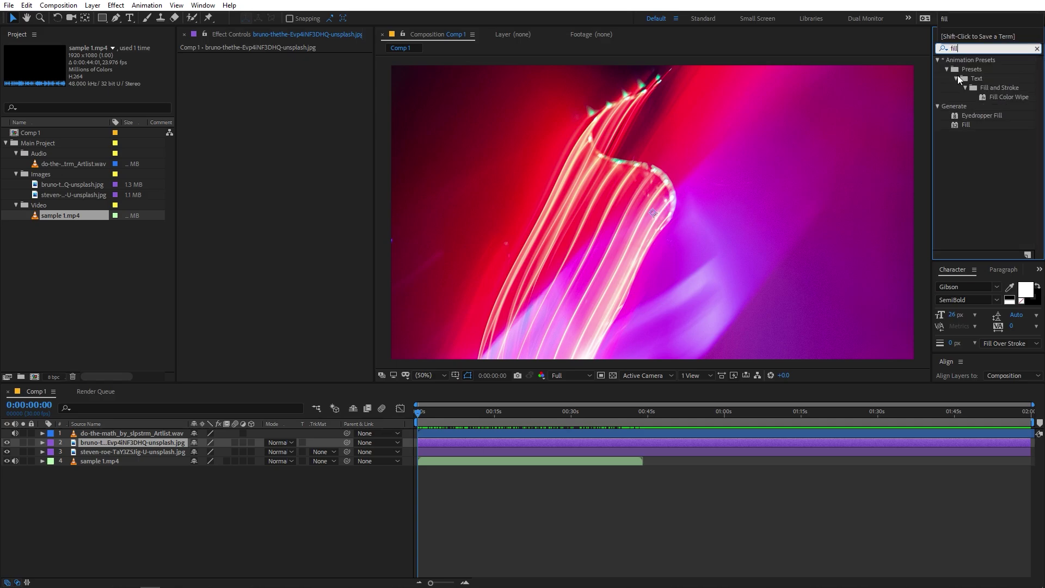
left_click(957, 126)
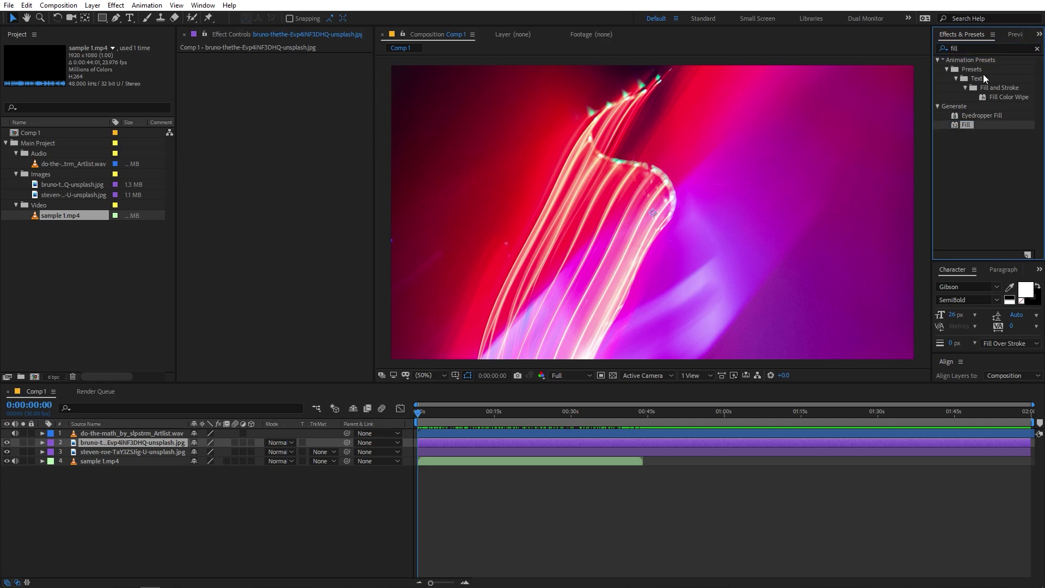
left_click(1037, 49)
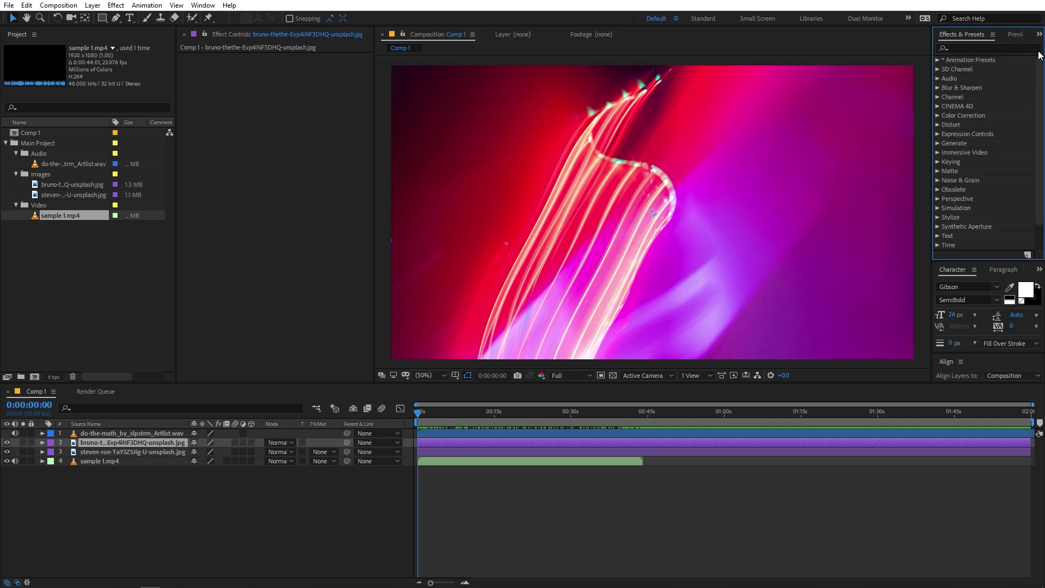
Play a brief preview of Comp 1 from the Preview panel, stopping at 0:00:01:16.
left_click(1013, 34)
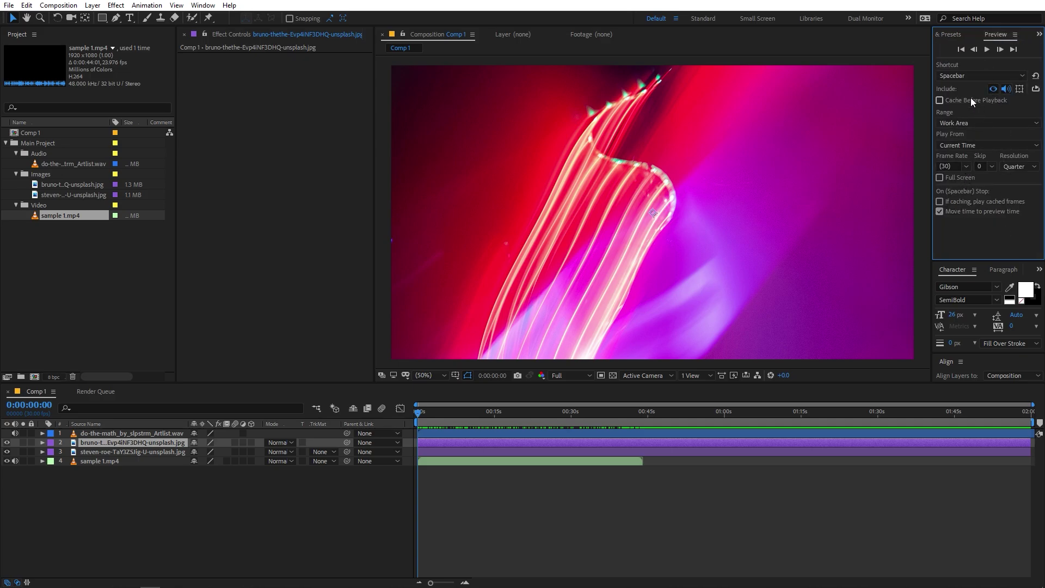
left_click(987, 50)
left_click(988, 50)
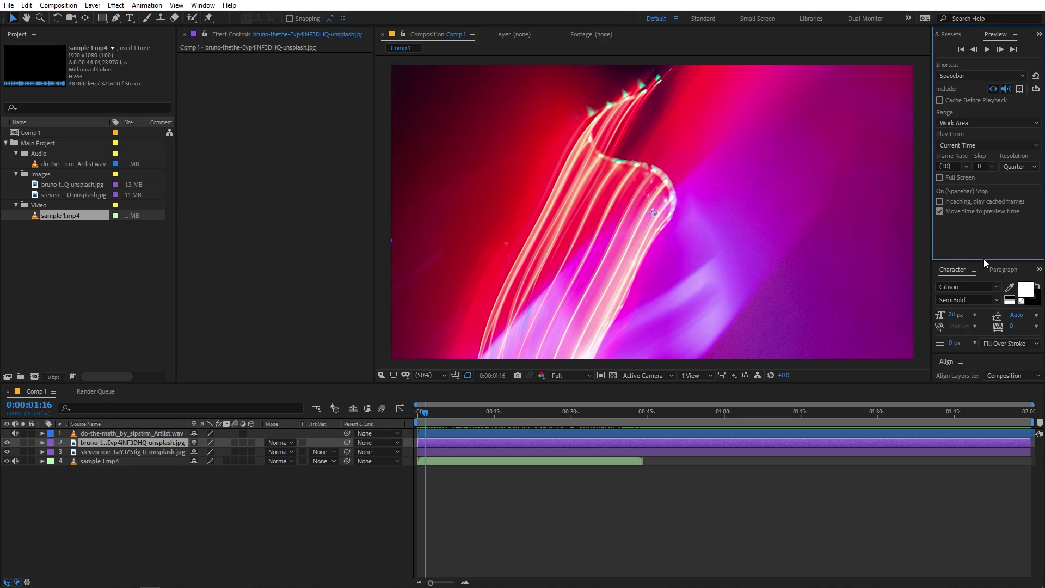
Enlarge the Character panel and browse the font list without changing the font.
left_click_drag(983, 261, 977, 221)
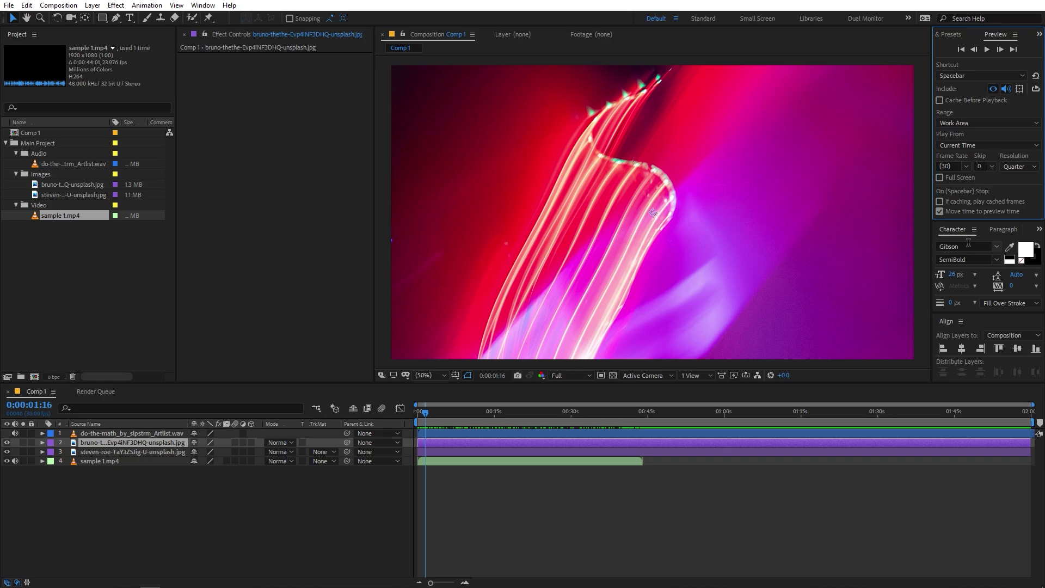
left_click(998, 248)
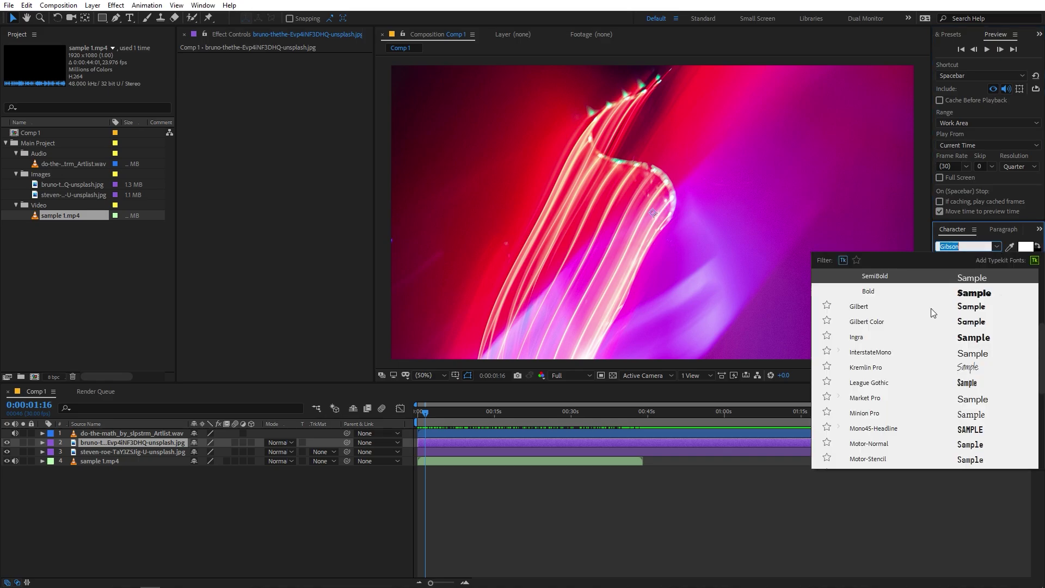
scroll(936, 358, "down", 3)
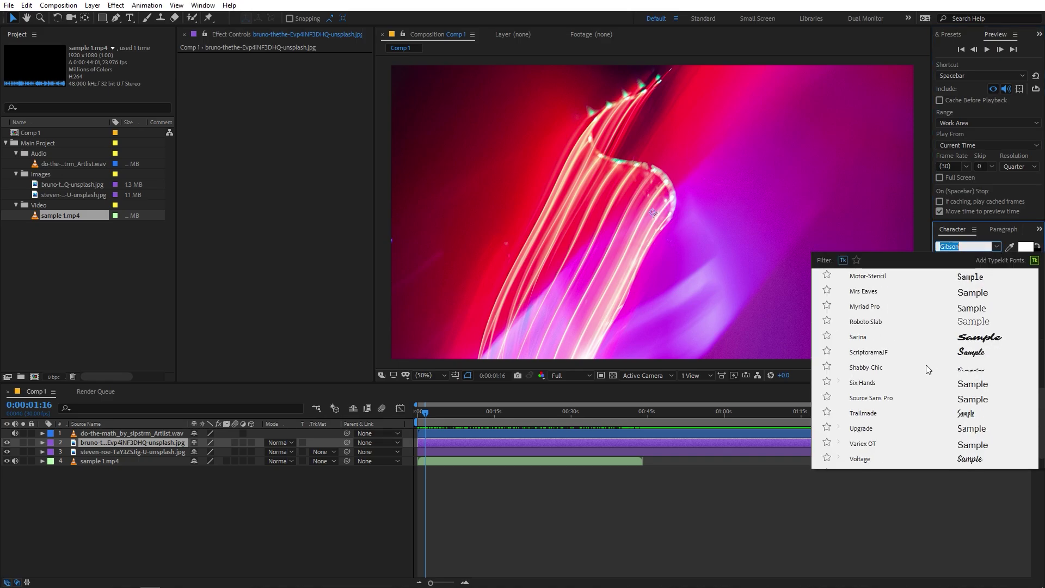
scroll(926, 365, "up", 3)
scroll(926, 365, "up", 3)
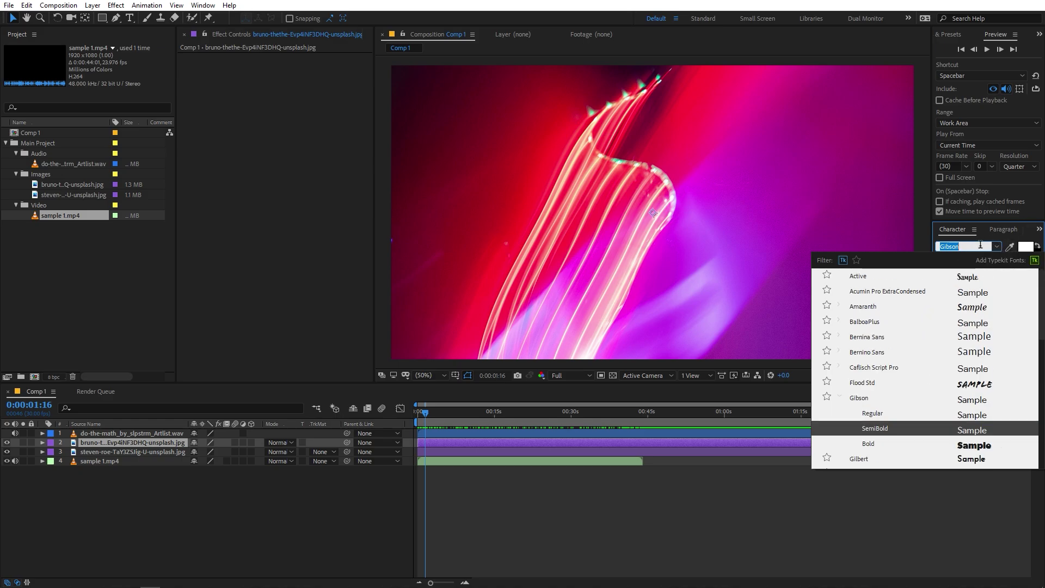
left_click(1007, 240)
Set the text Fill Color to red (FF0202).
left_click(1026, 246)
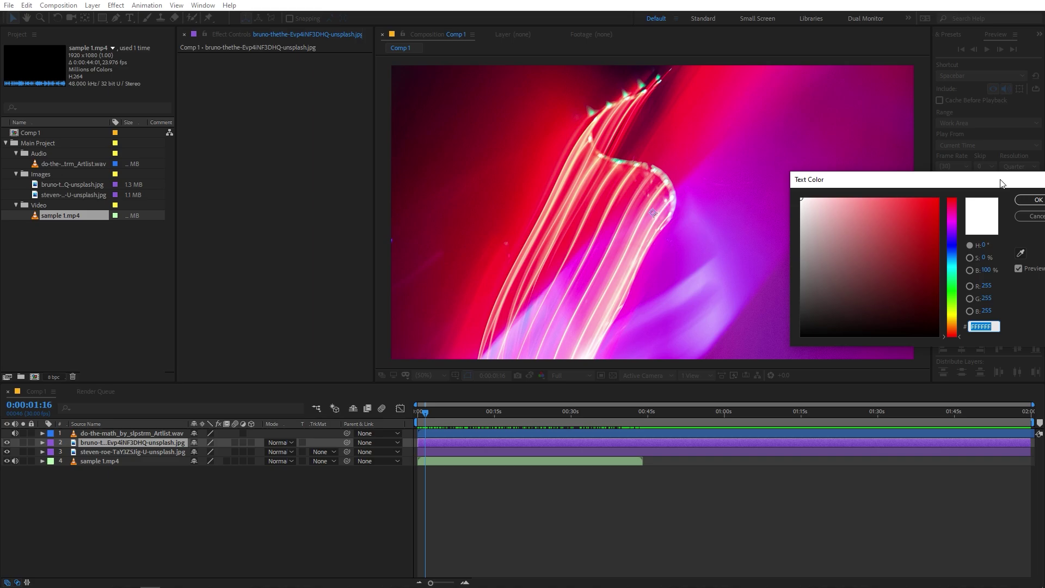
left_click_drag(900, 235, 906, 199)
left_click_drag(991, 179, 908, 180)
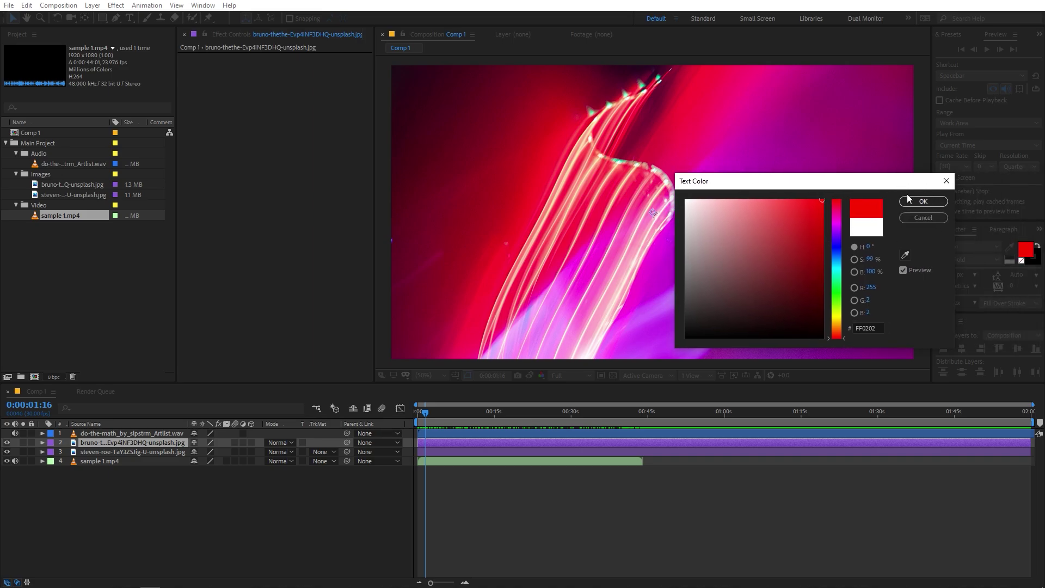
left_click(920, 219)
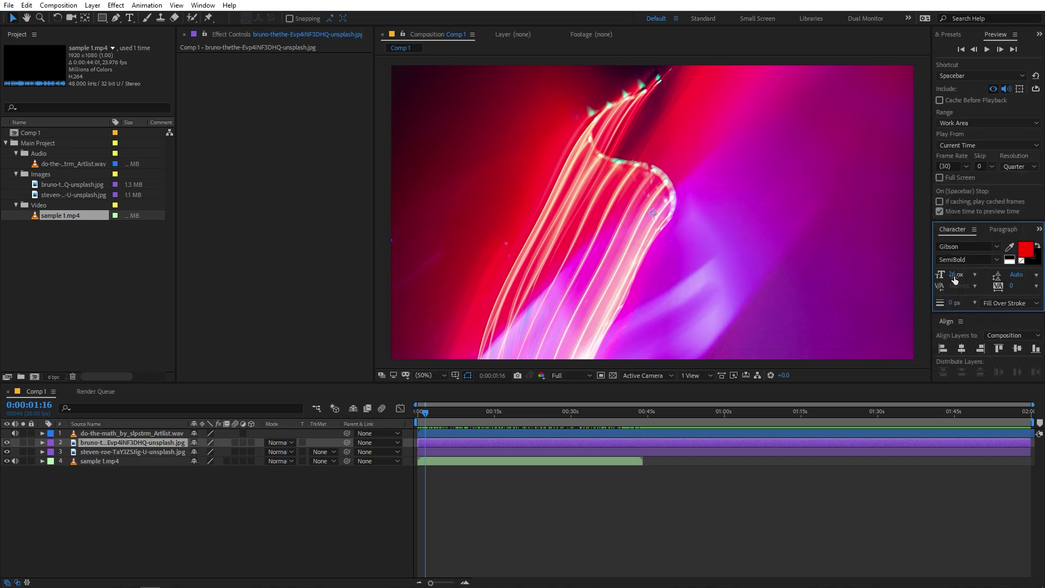
Set the font size to 40 px and bring up the Paragraph panel.
left_click_drag(952, 276, 964, 278)
left_click_drag(973, 319, 973, 317)
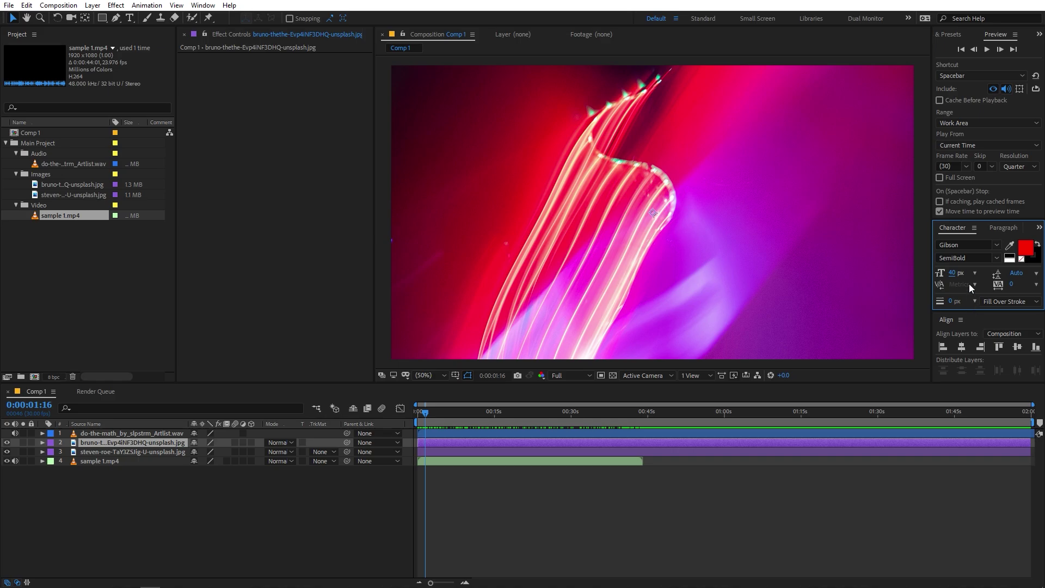
left_click(997, 231)
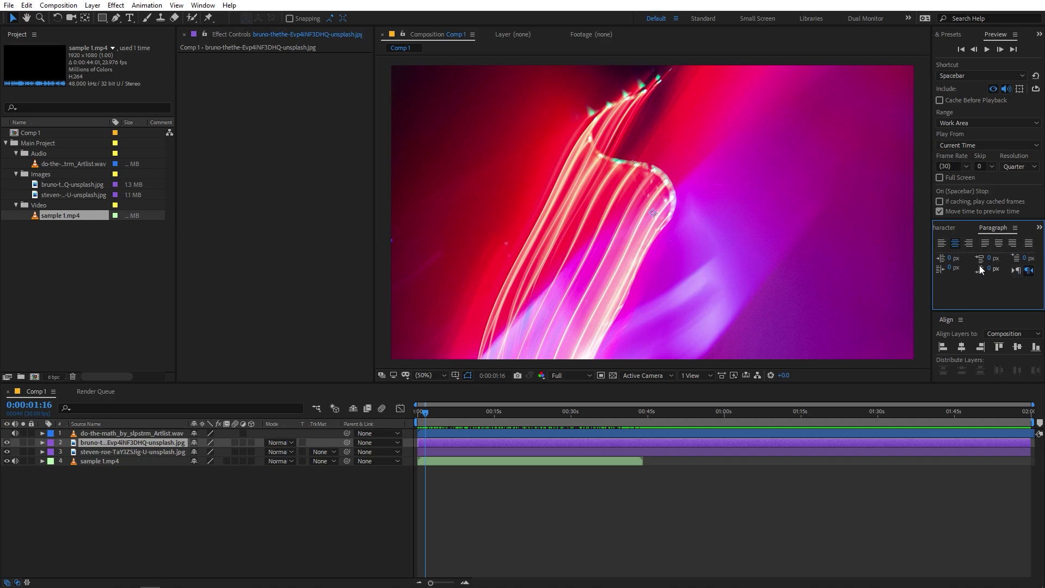
left_click(946, 322)
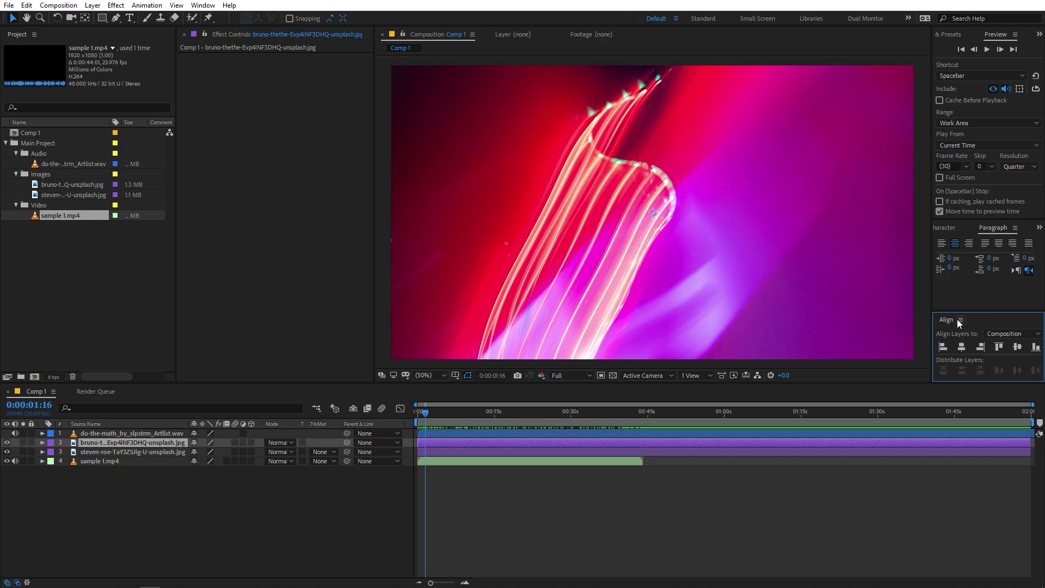
left_click(203, 4)
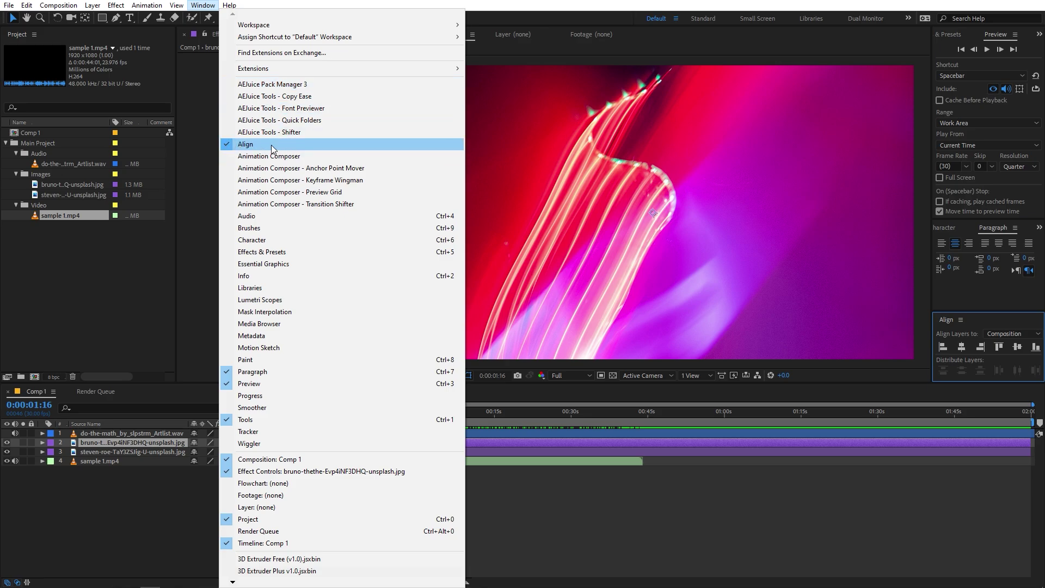
left_click(747, 2)
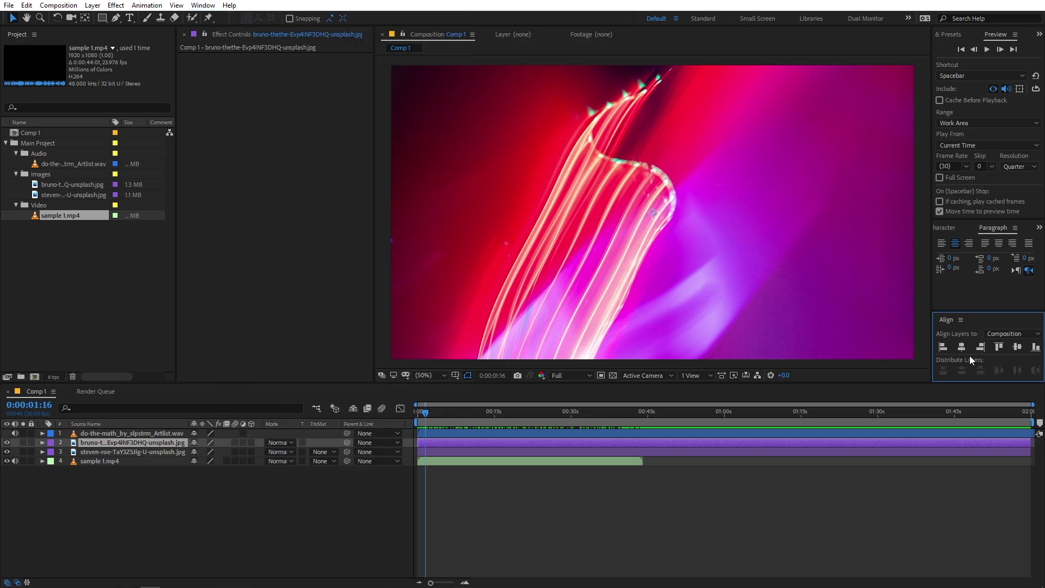